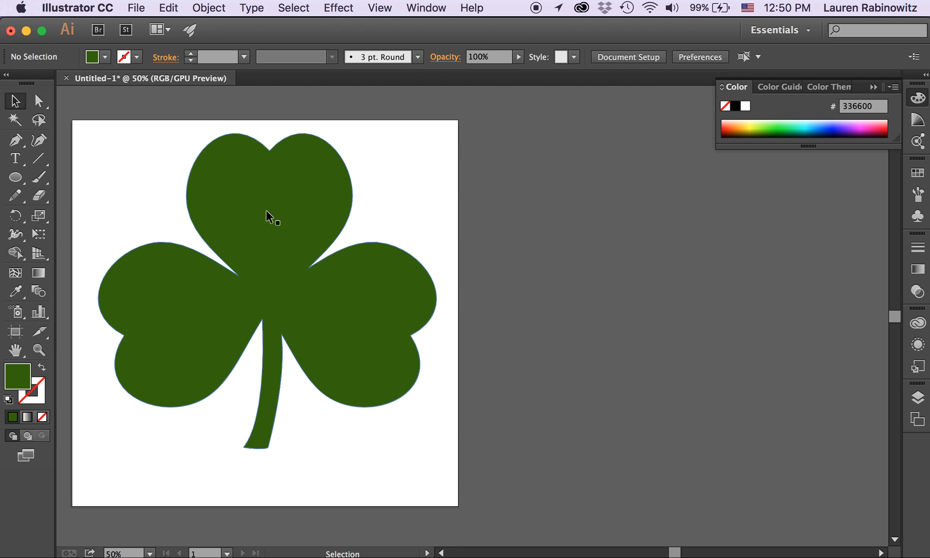
Duplicate the large shamrock onto the empty canvas beside the artboard and scale the copy down to a small shamrock.
drag(266, 209, 655, 218)
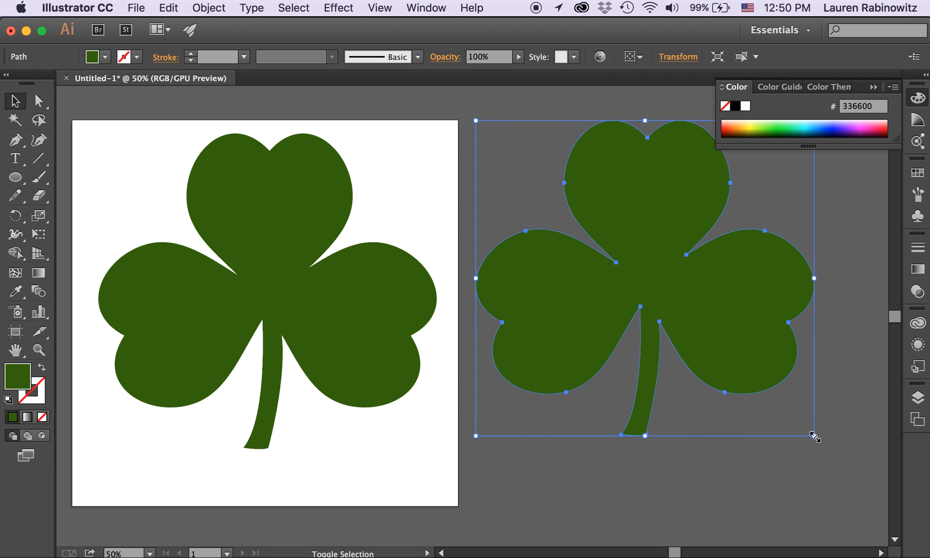
drag(815, 436, 537, 170)
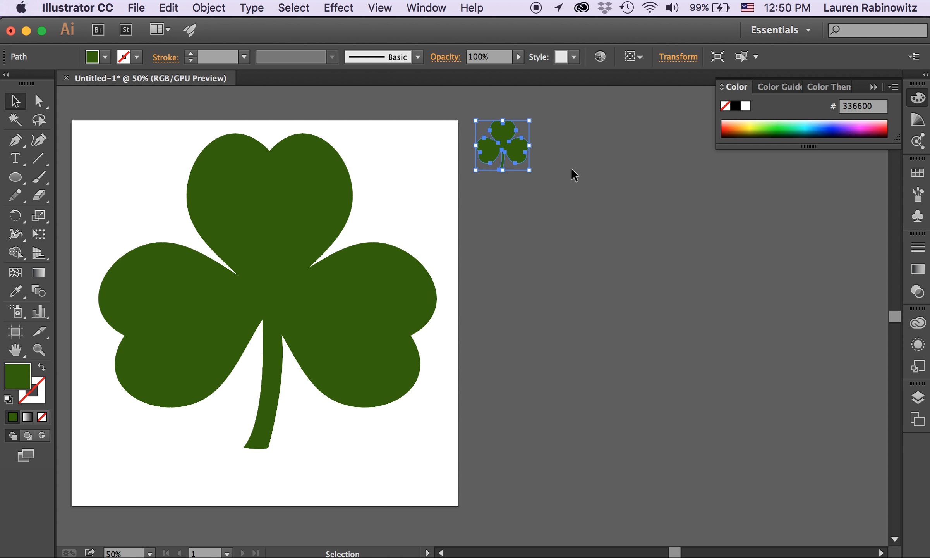
Create a new Scatter Brush from the small shamrock.
click(918, 193)
drag(804, 258, 806, 429)
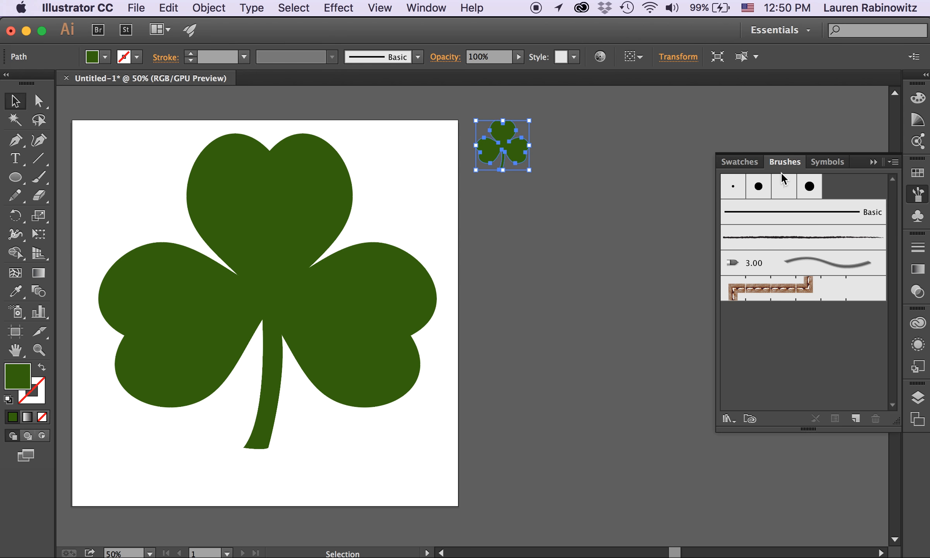
click(566, 224)
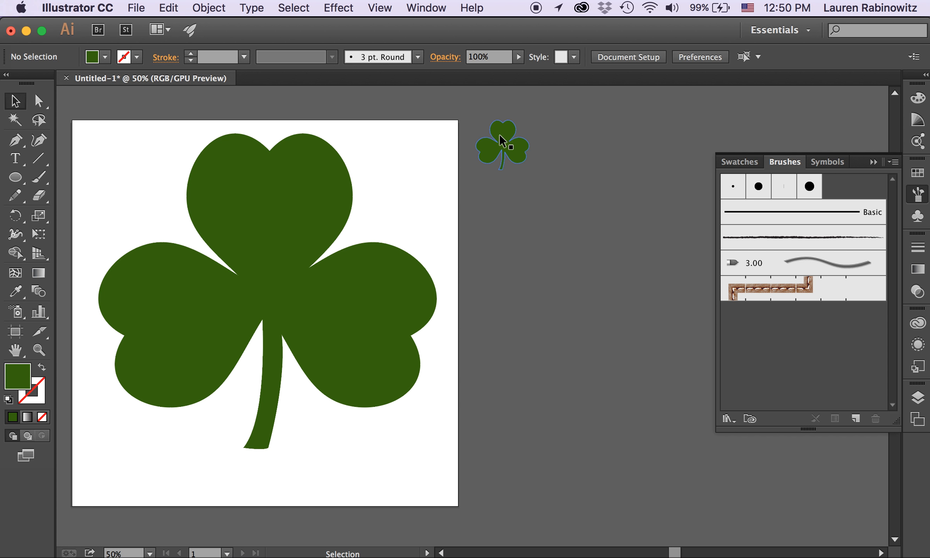
mouse_move(498, 133)
mouse_down()
mouse_move(598, 274)
mouse_move(810, 343)
mouse_up()
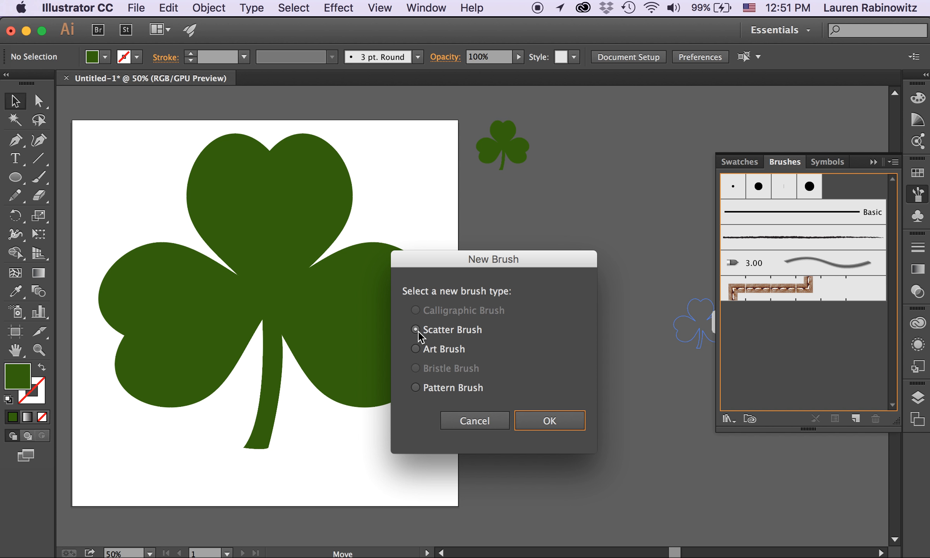
click(553, 421)
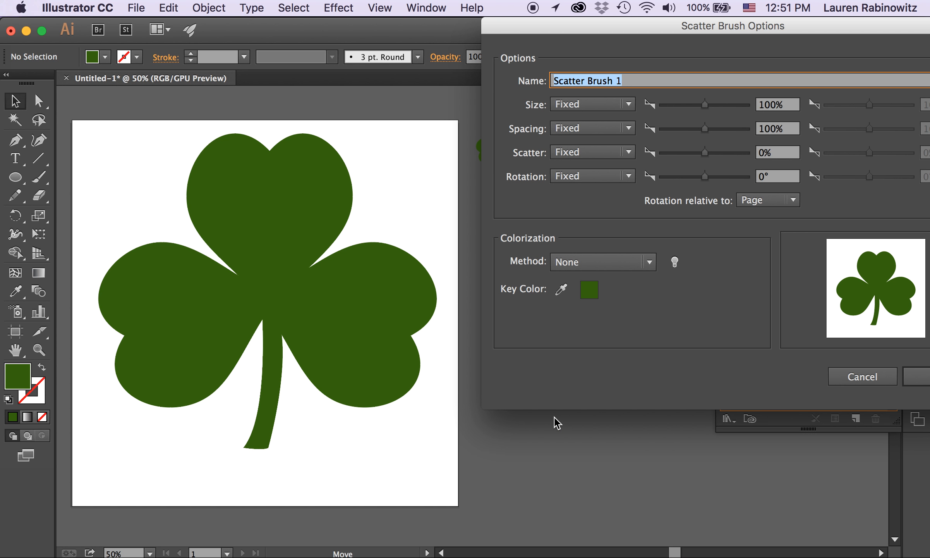
Name the new scatter brush "shamrock sprayer".
mouse_move(836, 26)
mouse_down()
mouse_move(727, 24)
mouse_move(583, 127)
mouse_move(436, 119)
mouse_move(447, 96)
mouse_move(481, 82)
mouse_up()
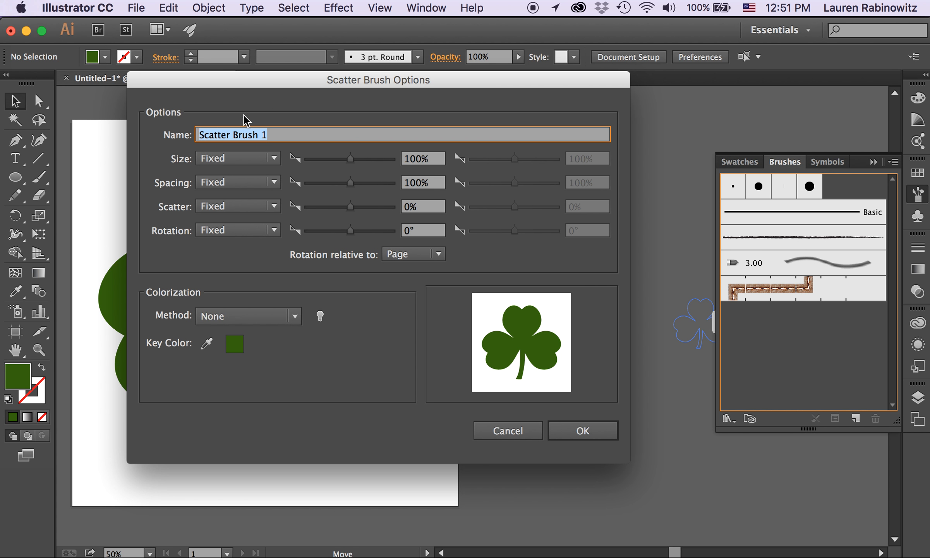
click(271, 134)
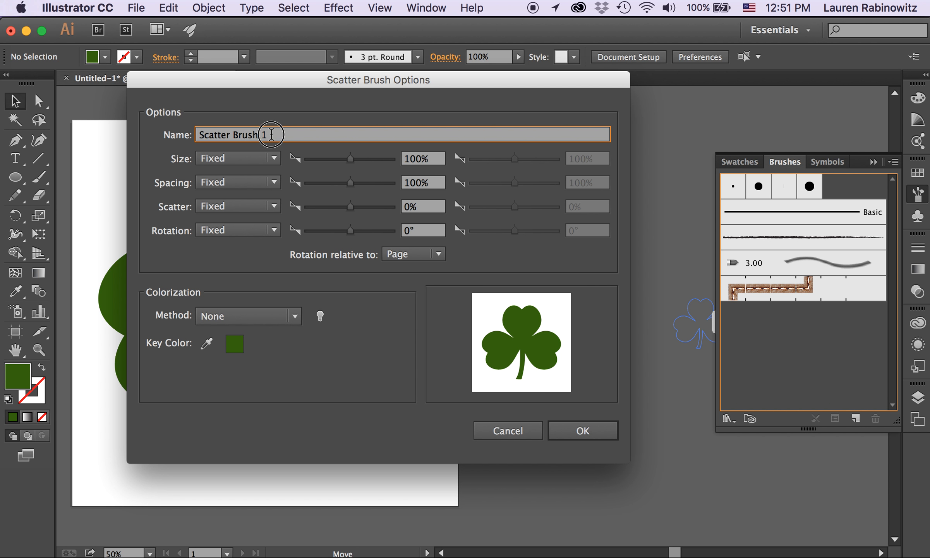
drag(271, 134, 120, 125)
text(shamrock sprayer)
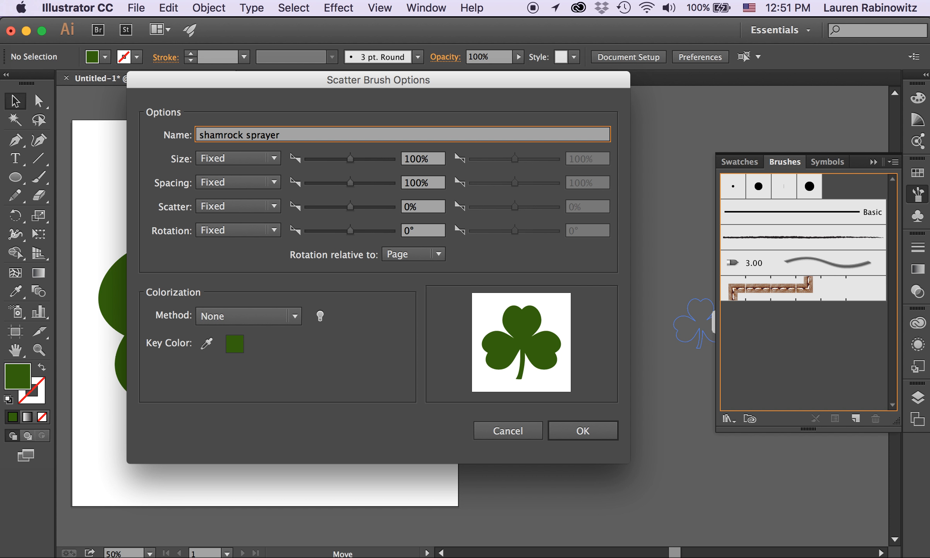
Set the brush's size to Random, ranging from 48% to 74%.
click(229, 159)
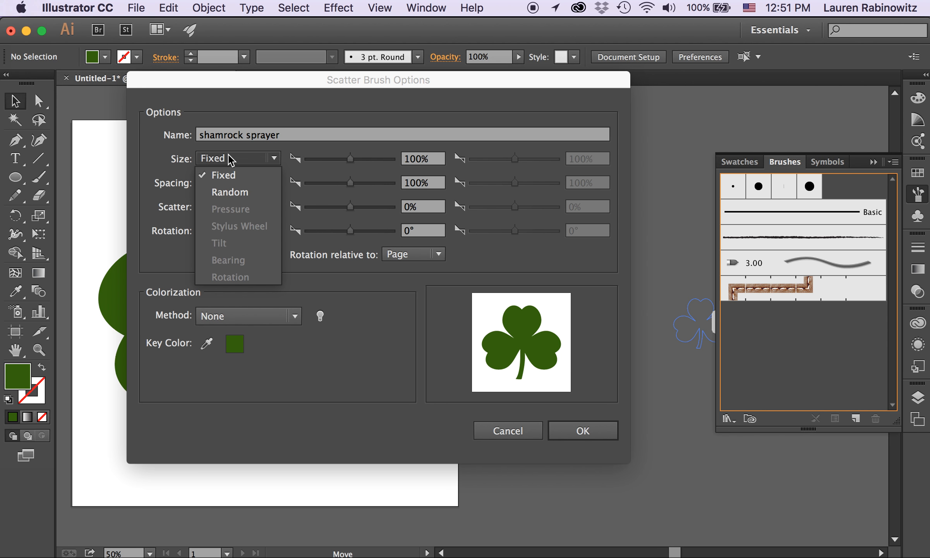
click(239, 192)
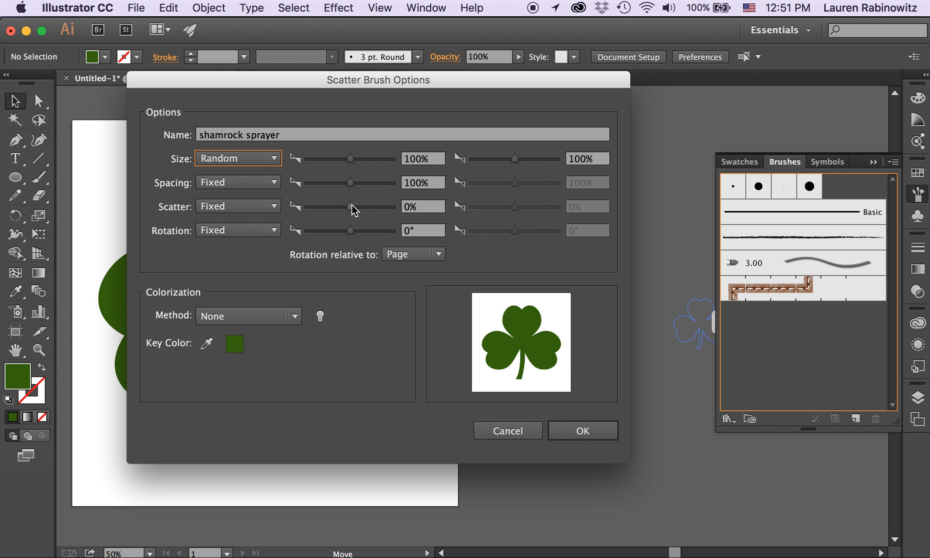
drag(349, 160, 325, 160)
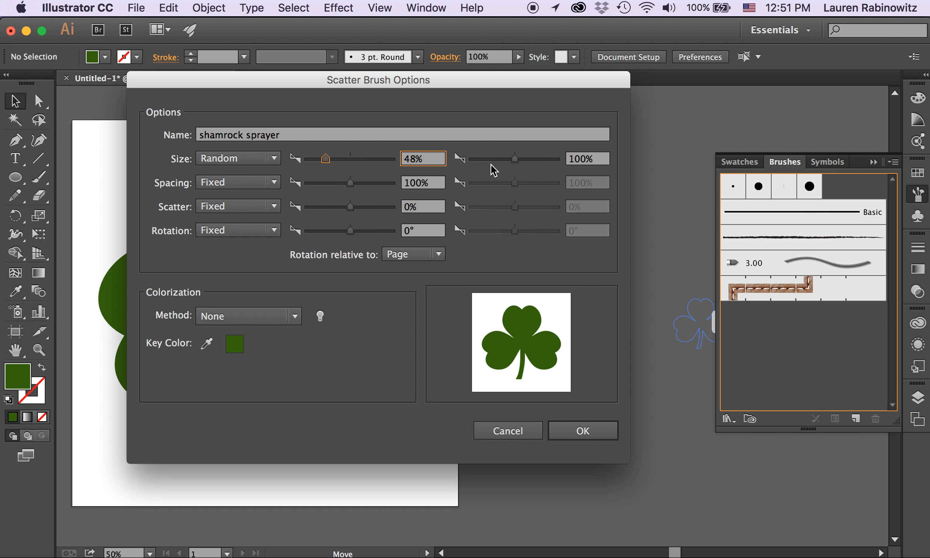
drag(515, 159, 504, 159)
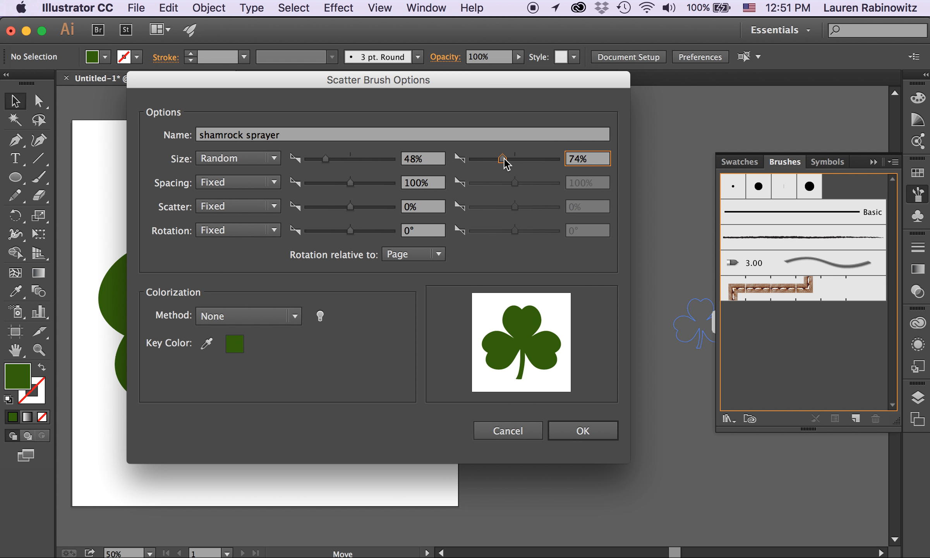
Set the brush's spacing to Random with a 95% minimum and its scatter to Random with a -89% minimum.
click(244, 185)
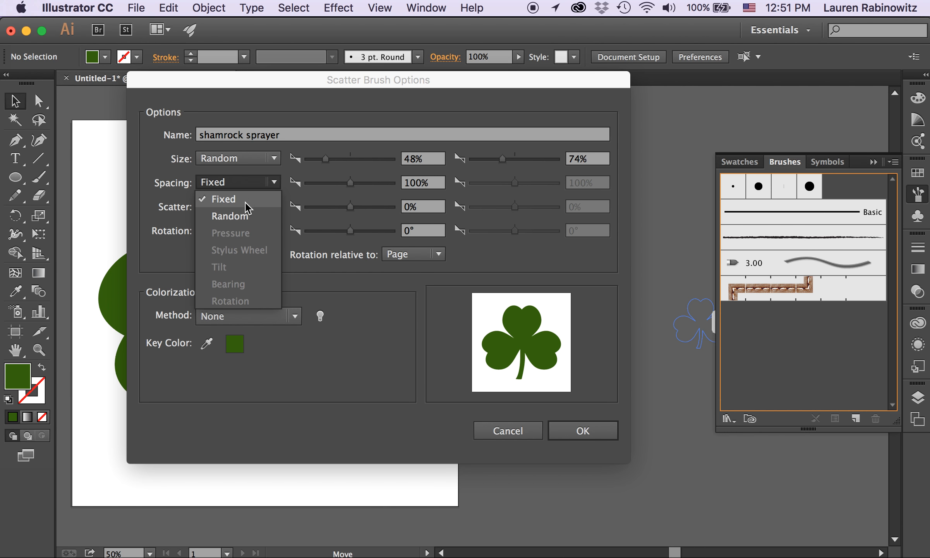
click(245, 216)
click(351, 185)
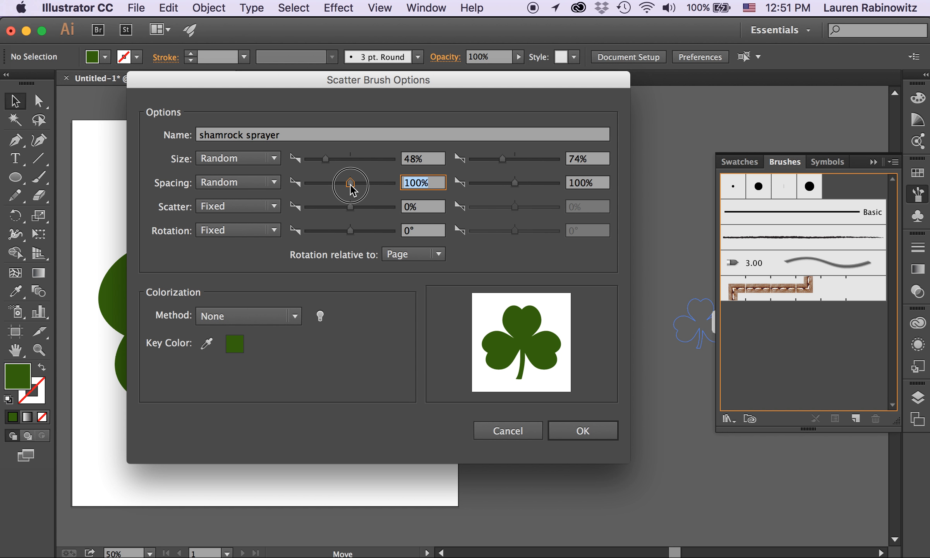
drag(352, 189, 350, 190)
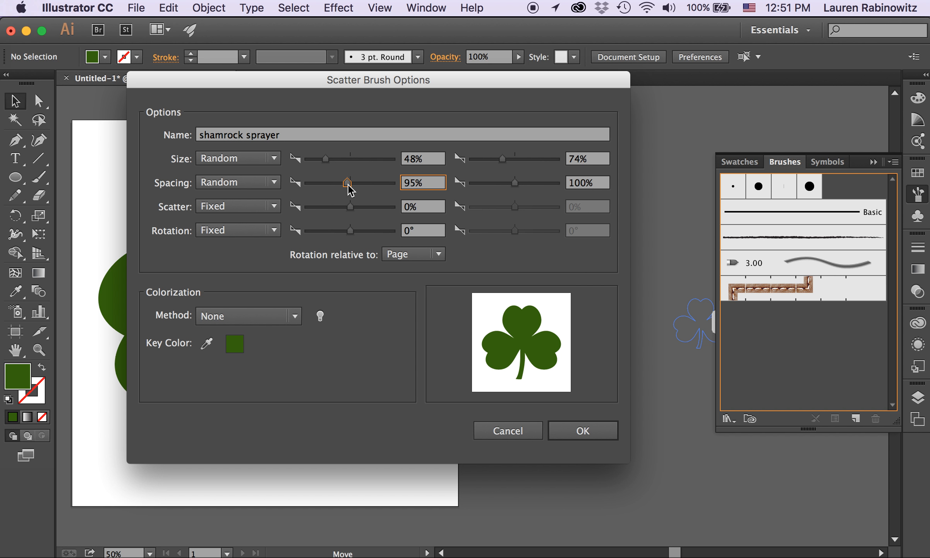
click(262, 212)
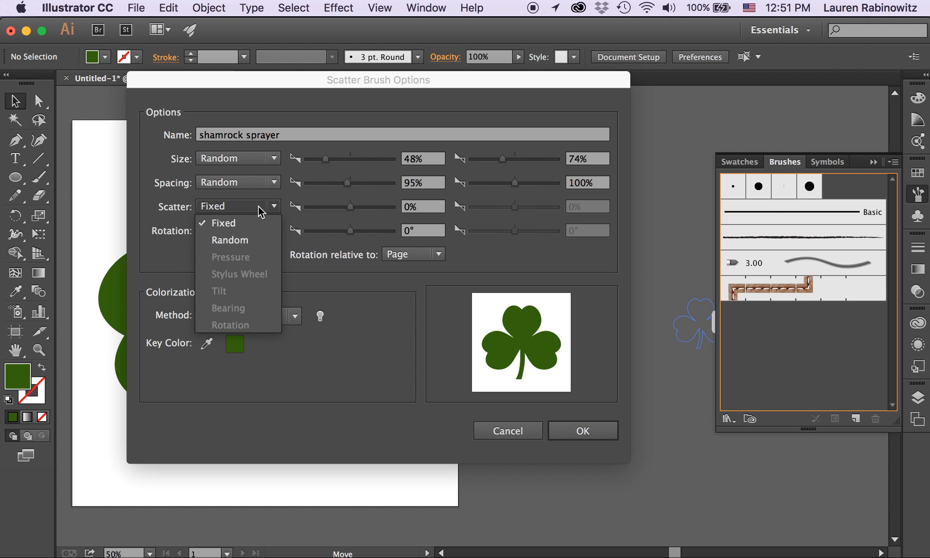
click(259, 241)
drag(351, 209, 347, 211)
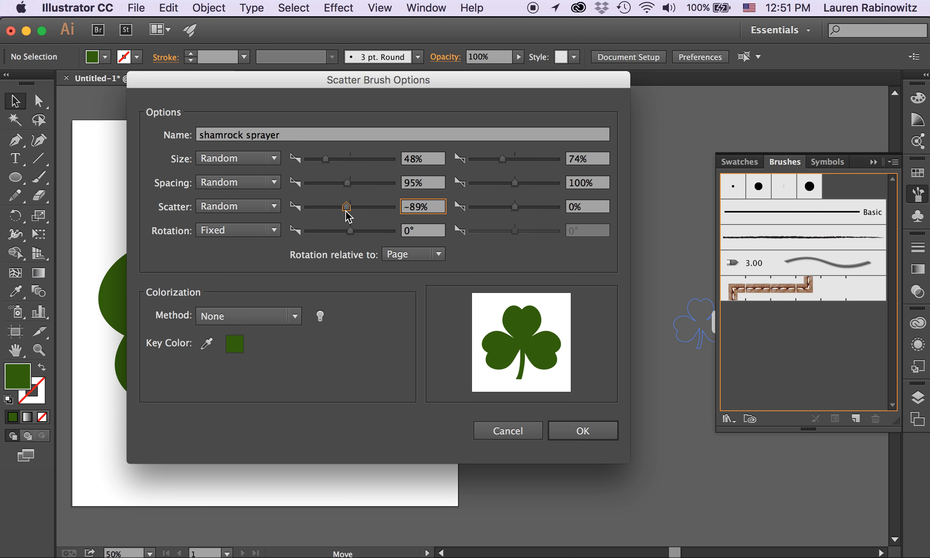
Set the brush's rotation to Random from -146° to 167° and accept the brush options.
click(275, 231)
click(255, 264)
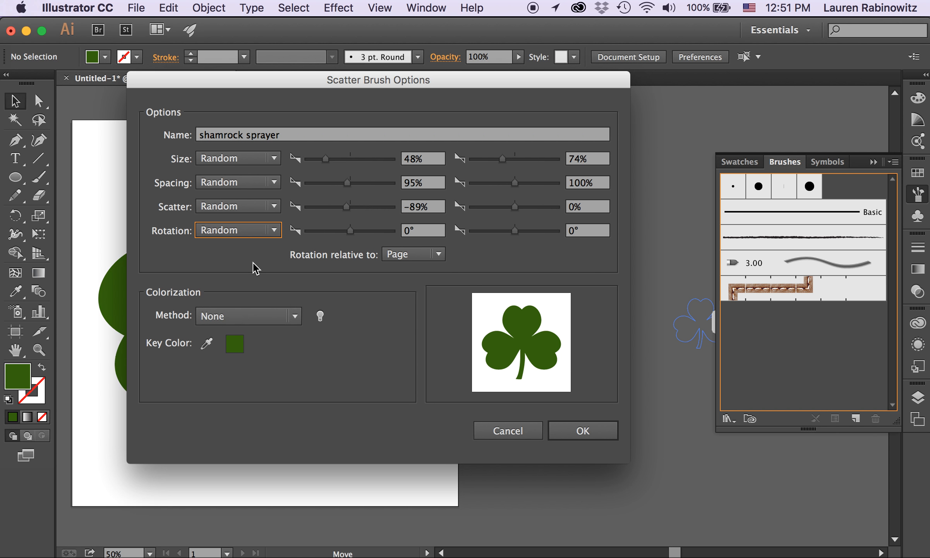
drag(350, 231, 318, 236)
drag(515, 231, 554, 232)
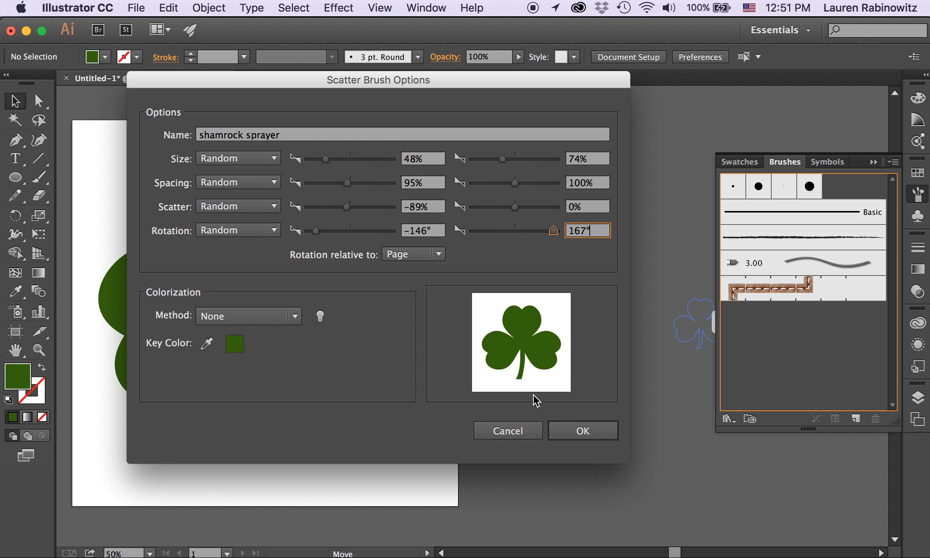
click(582, 430)
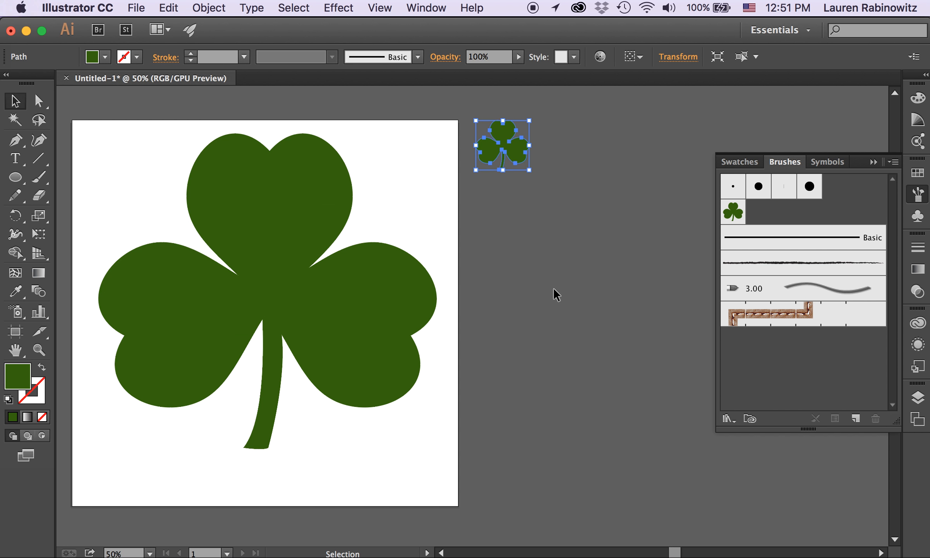
Deselect the small shamrock and set the default fill to None.
click(542, 285)
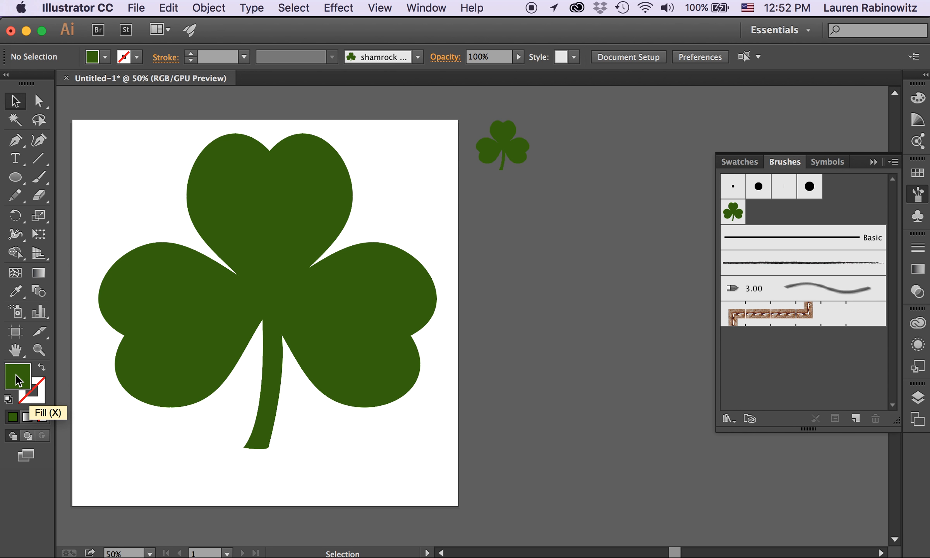
click(43, 417)
click(38, 391)
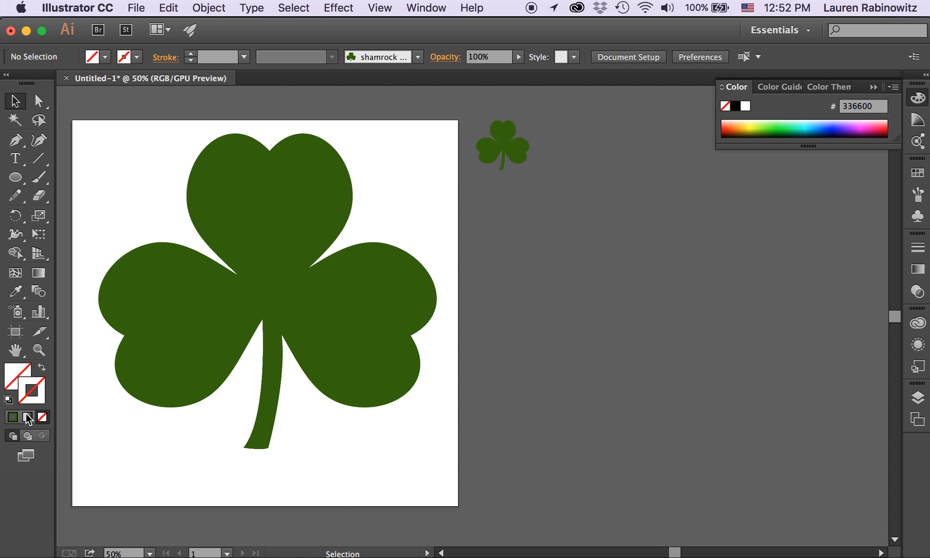
Detach the Brushes panel and paint a looping freehand stroke with the shamrock sprayer brush on the empty canvas below the small shamrock.
click(918, 196)
mouse_move(779, 169)
mouse_down()
mouse_move(760, 143)
mouse_move(717, 129)
mouse_move(731, 115)
mouse_up()
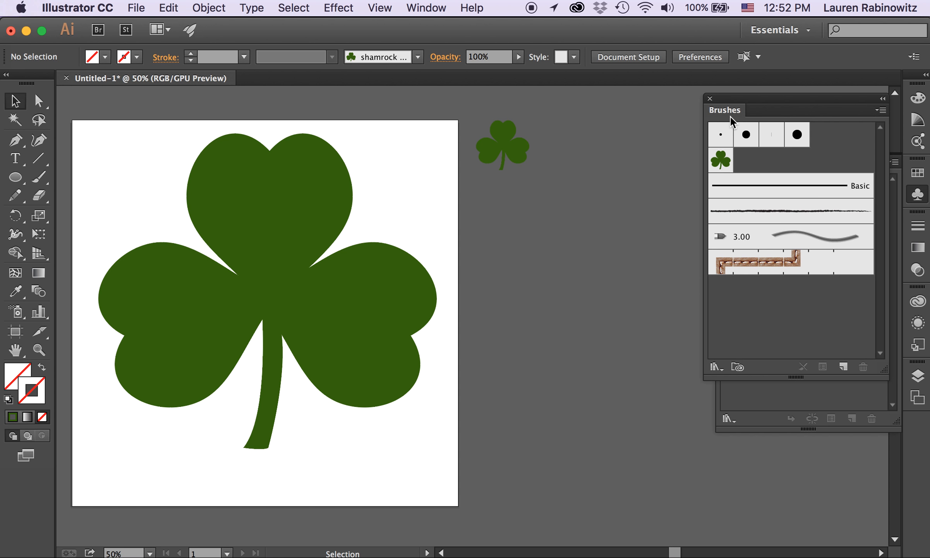
scroll(626, 378, right, 10)
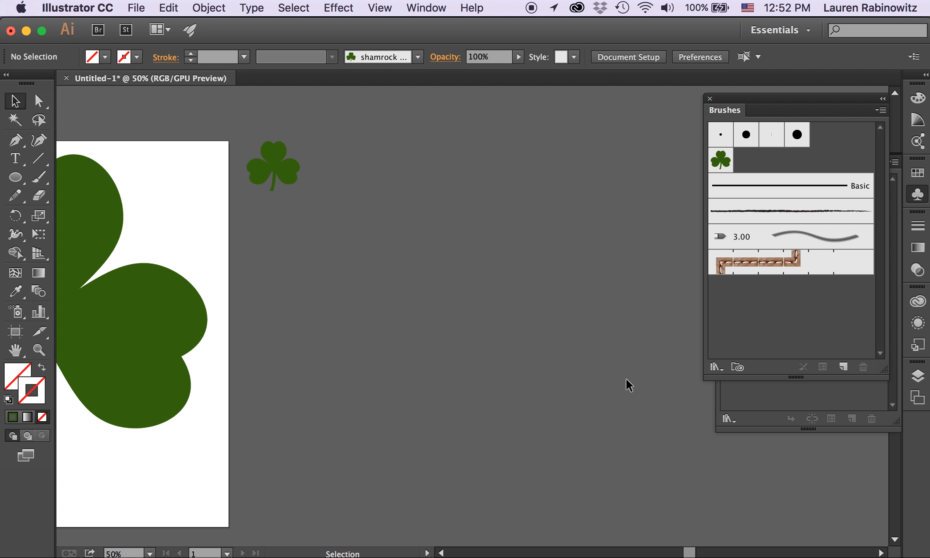
scroll(626, 378, right, 1)
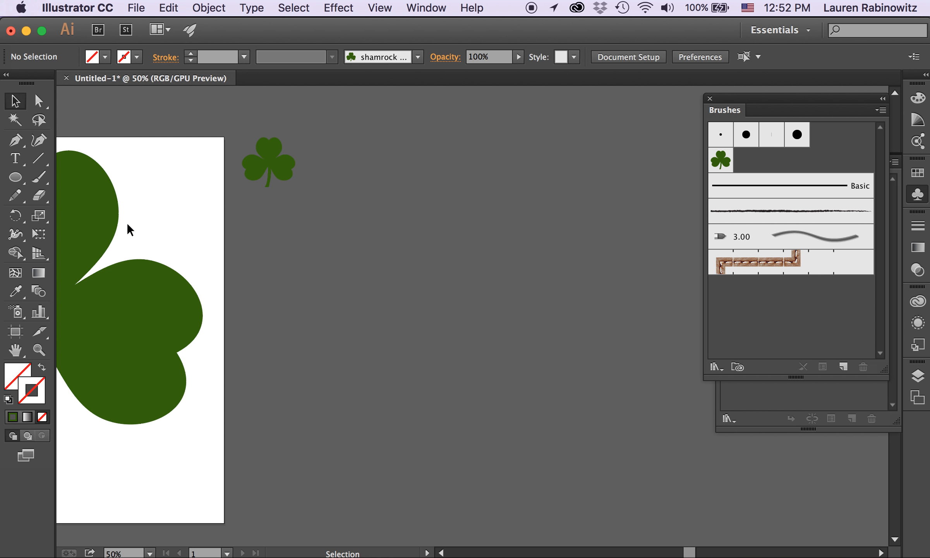
click(38, 178)
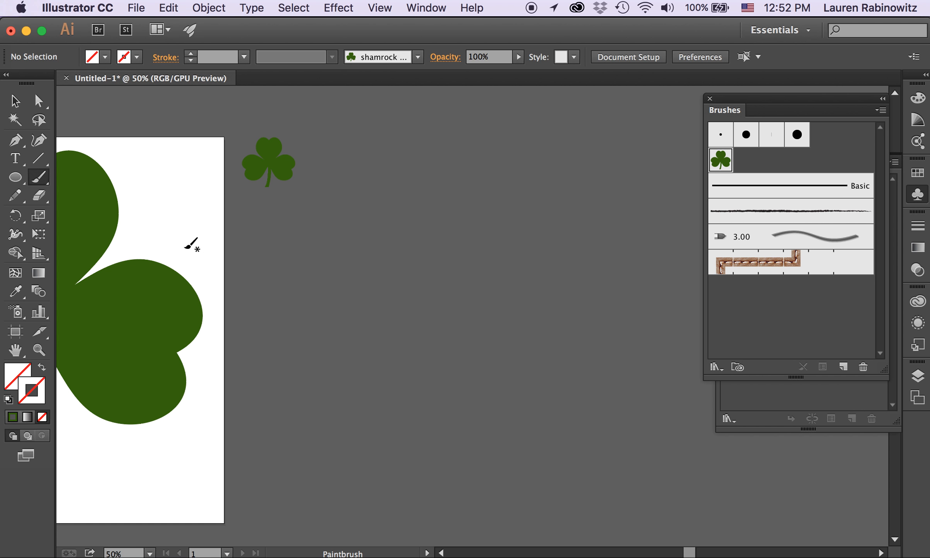
mouse_move(280, 340)
mouse_down()
mouse_move(279, 295)
mouse_move(331, 242)
mouse_move(412, 242)
mouse_move(452, 339)
mouse_move(345, 409)
mouse_move(279, 320)
mouse_move(406, 224)
mouse_move(478, 243)
mouse_move(517, 315)
mouse_move(493, 376)
mouse_move(462, 378)
mouse_move(436, 340)
mouse_move(544, 272)
mouse_move(582, 272)
mouse_up()
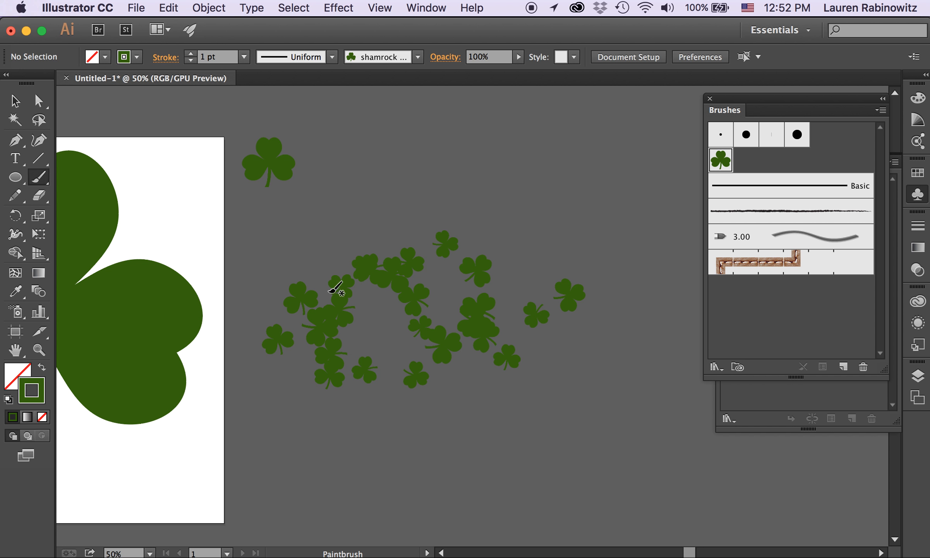
Add a second artboard beside the first and reposition the painted shamrock stroke so it lies inside it.
click(16, 100)
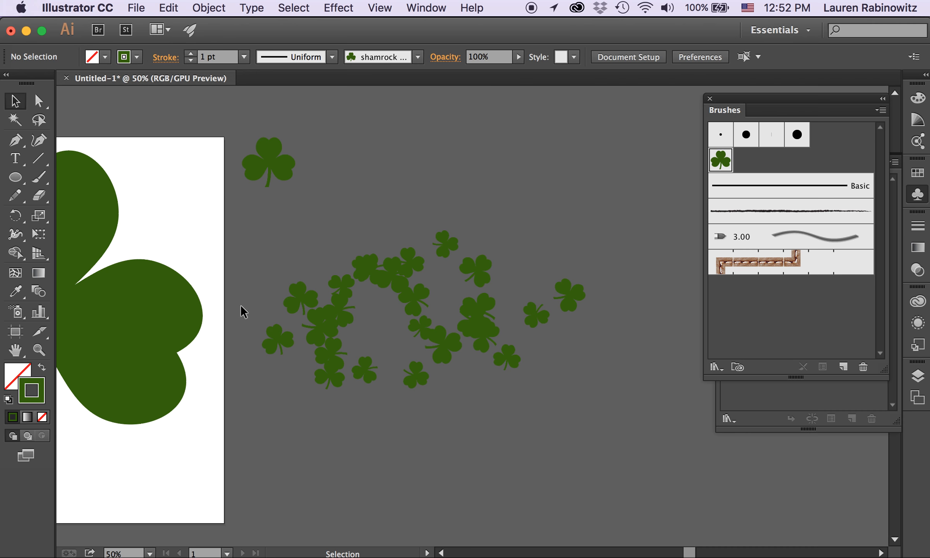
mouse_move(325, 340)
mouse_down()
mouse_move(237, 414)
mouse_move(282, 391)
mouse_up()
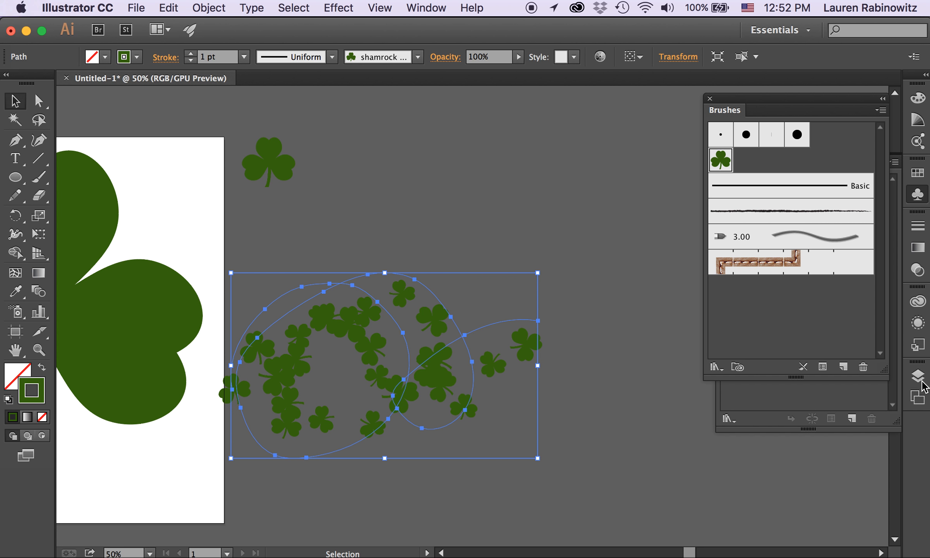
click(919, 398)
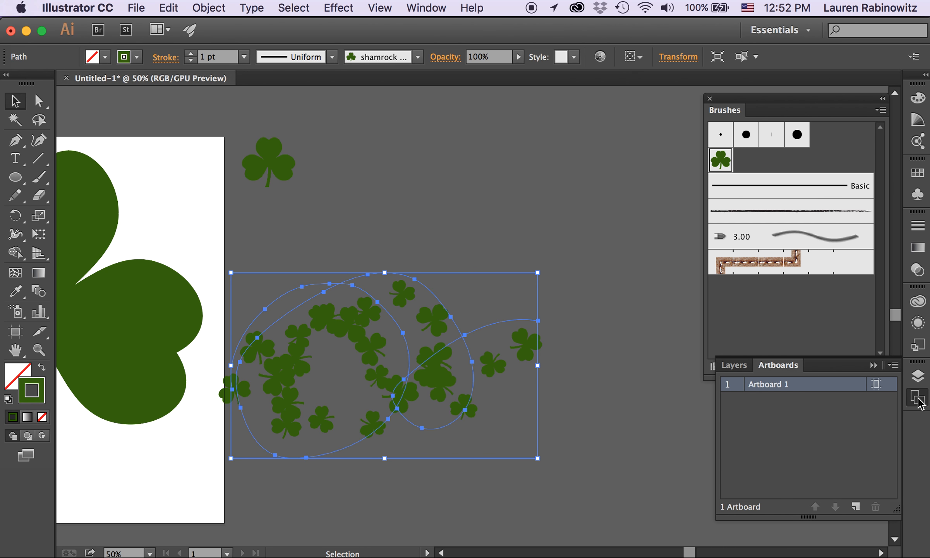
click(855, 507)
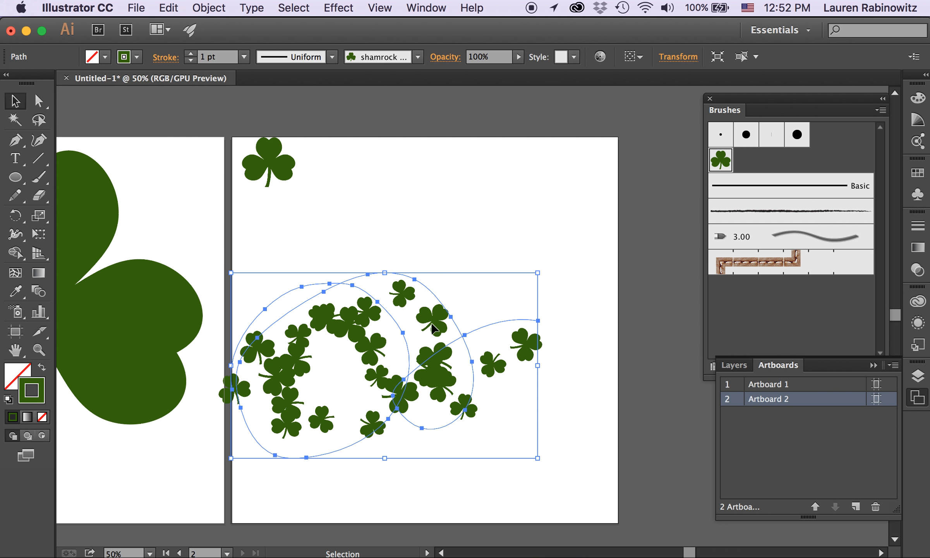
drag(433, 317, 459, 356)
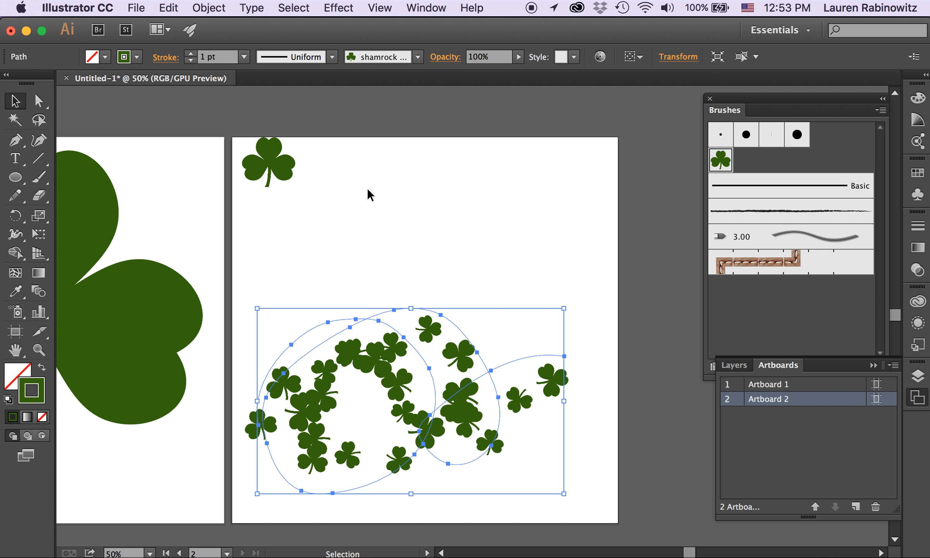
Set the shamrock sprayer brush's minimum random spacing to 79% and apply the change to the existing strokes.
double_click(721, 159)
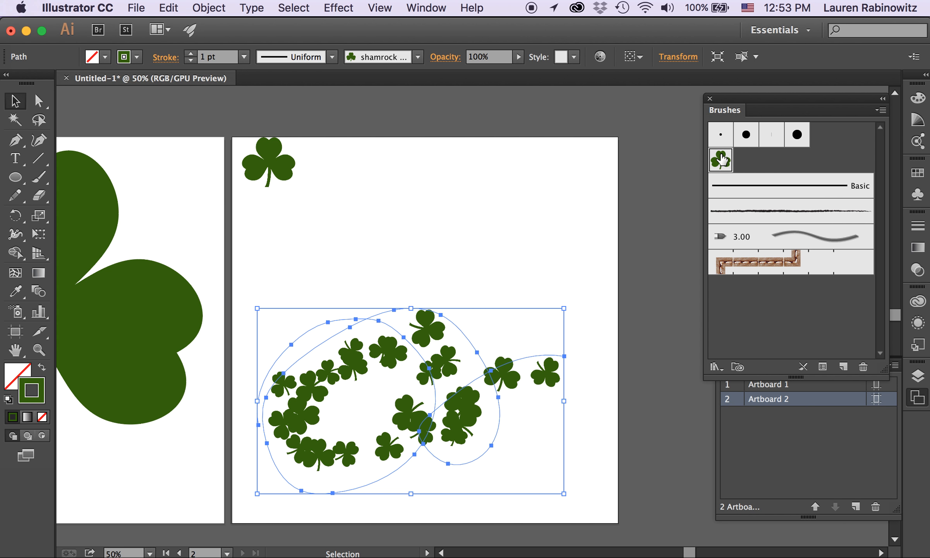
mouse_move(404, 84)
mouse_down()
mouse_move(505, 72)
mouse_move(693, 18)
mouse_move(689, 188)
mouse_move(691, 92)
mouse_move(702, 83)
mouse_up()
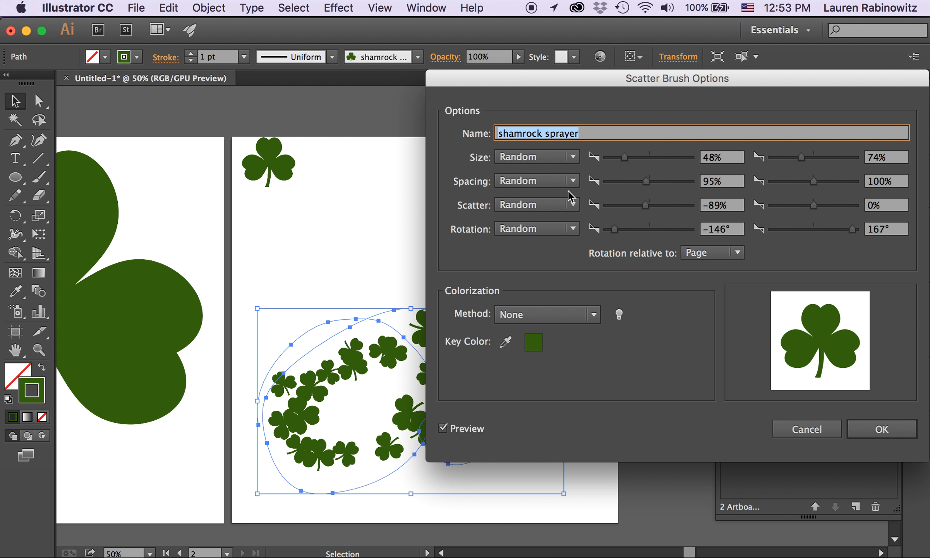
click(647, 183)
drag(648, 183, 639, 184)
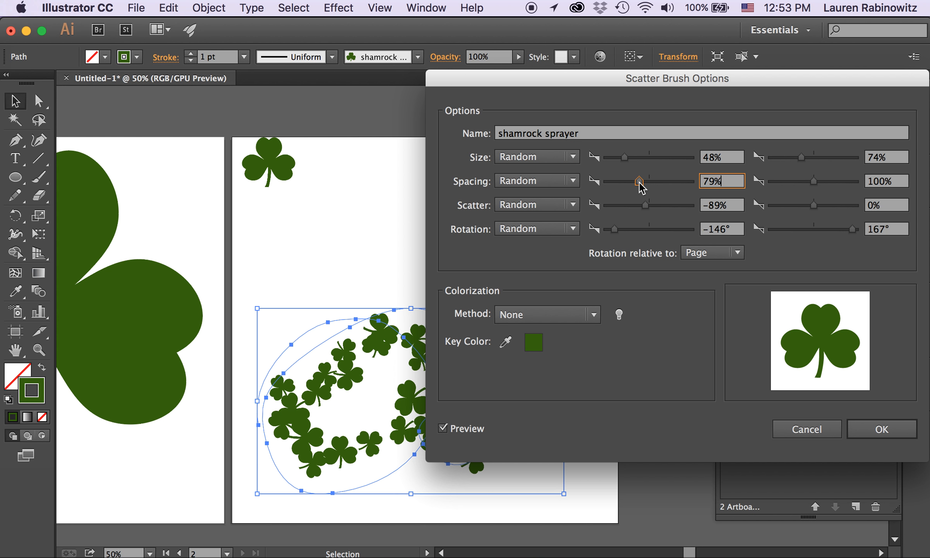
click(868, 430)
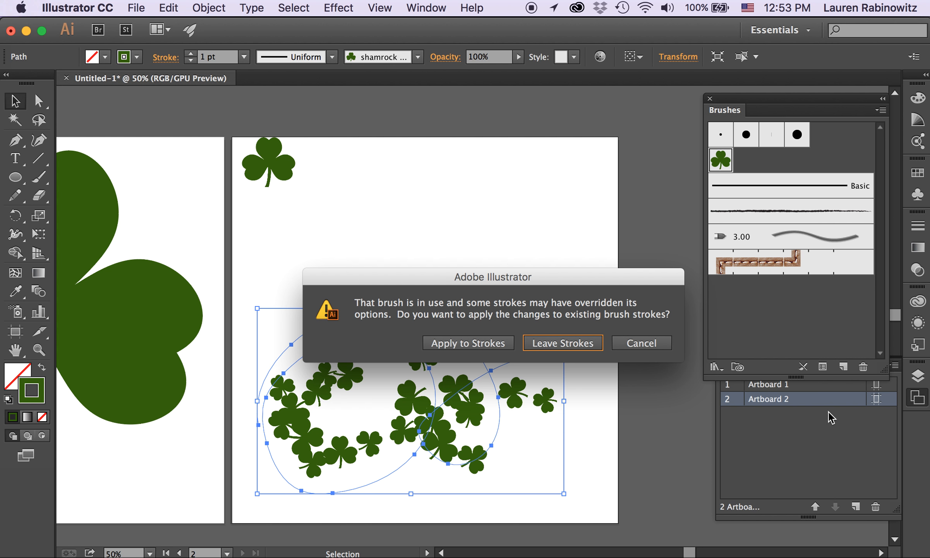
click(473, 344)
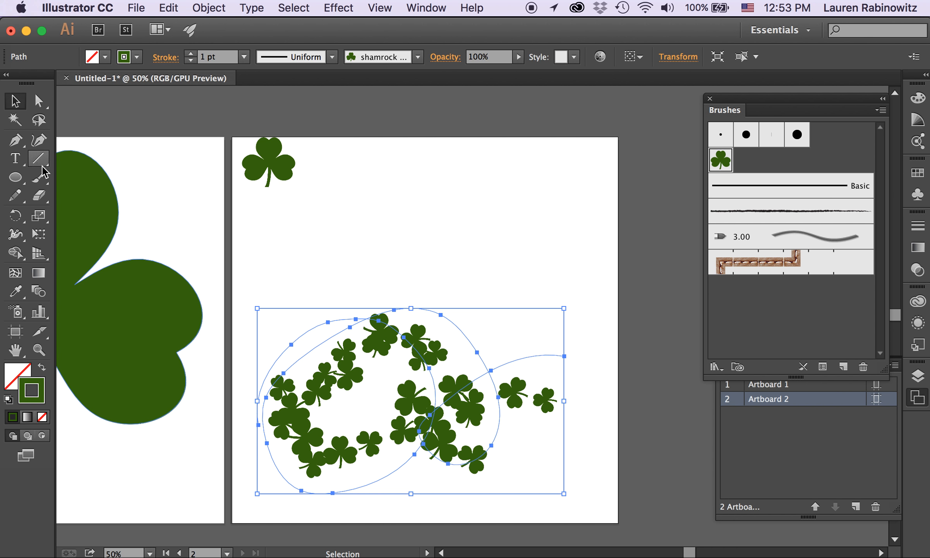
Paint a short wavy shamrock stroke above the looping one with the Paintbrush and select it.
click(40, 179)
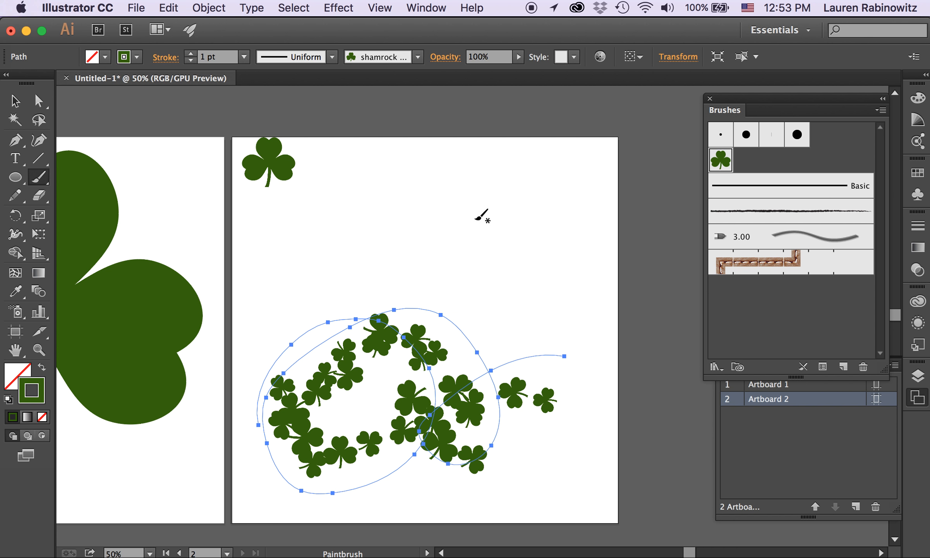
mouse_move(298, 262)
mouse_down()
mouse_move(437, 213)
mouse_move(569, 230)
mouse_up()
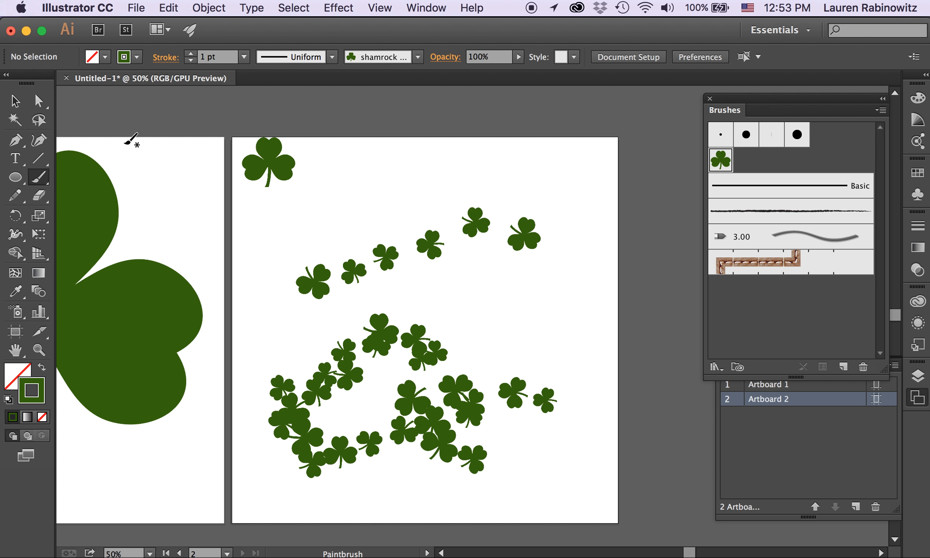
key(v)
click(426, 238)
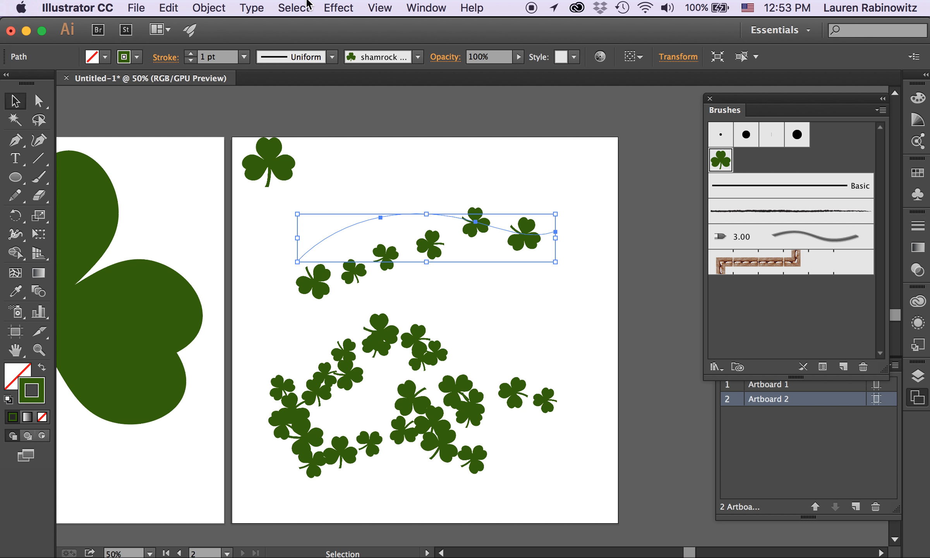
click(338, 7)
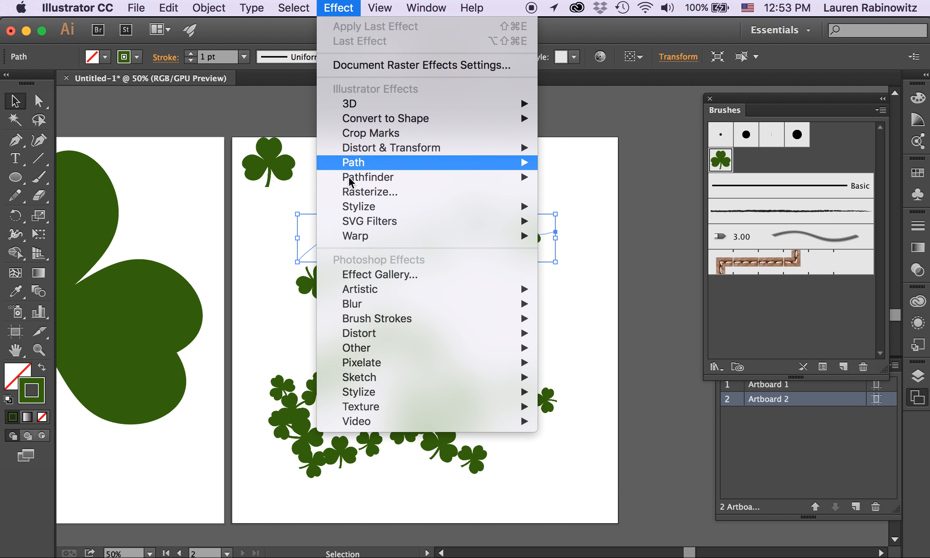
mouse_move(382, 208)
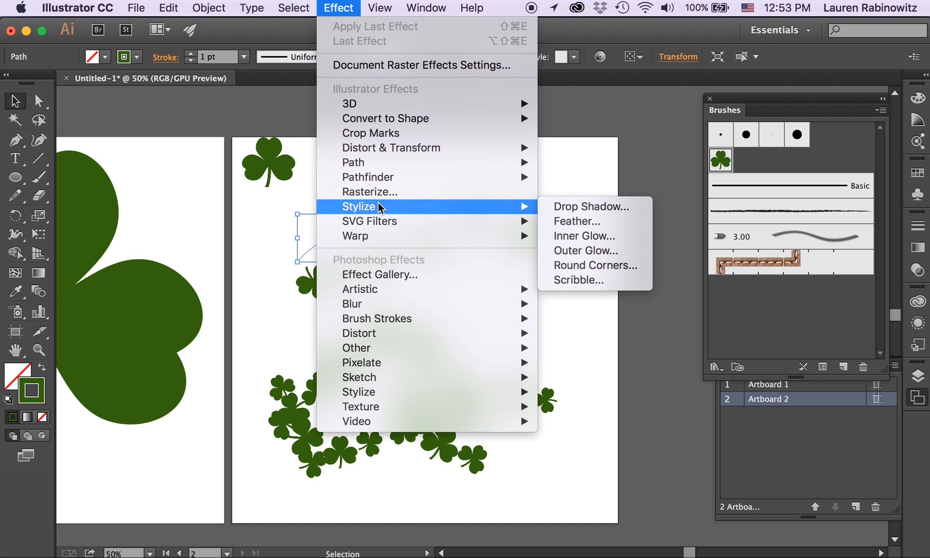
click(560, 209)
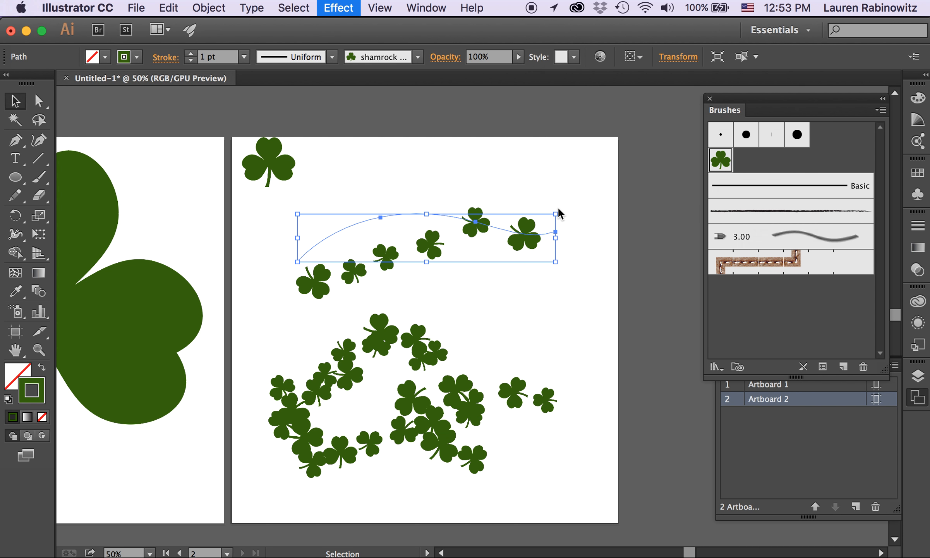
click(576, 267)
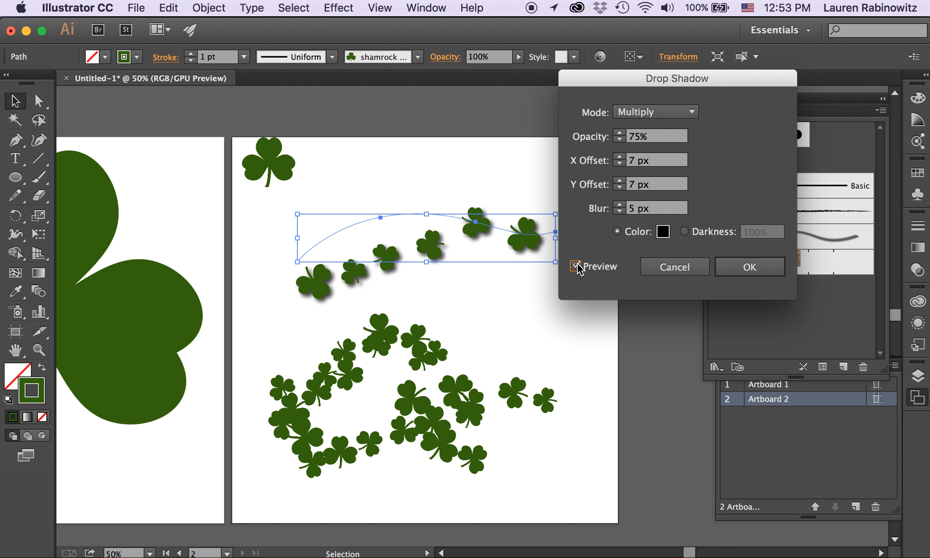
click(667, 267)
Start an Outer Glow effect on the wavy stroke in Normal mode with the preview on.
click(349, 8)
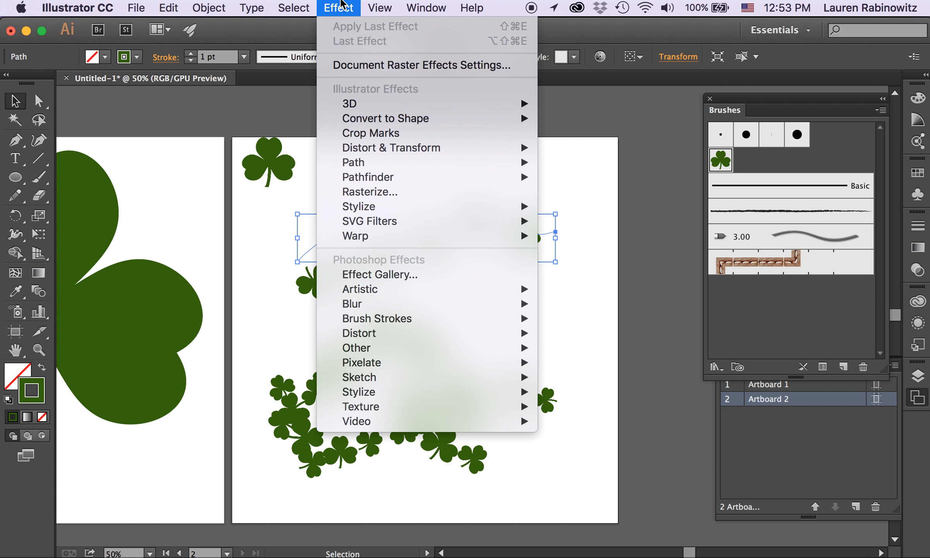
mouse_move(353, 207)
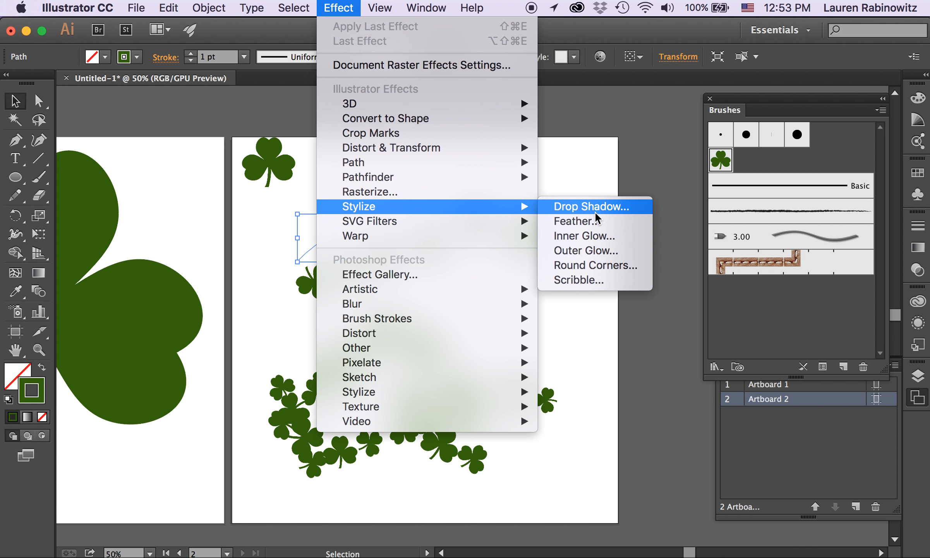
click(596, 251)
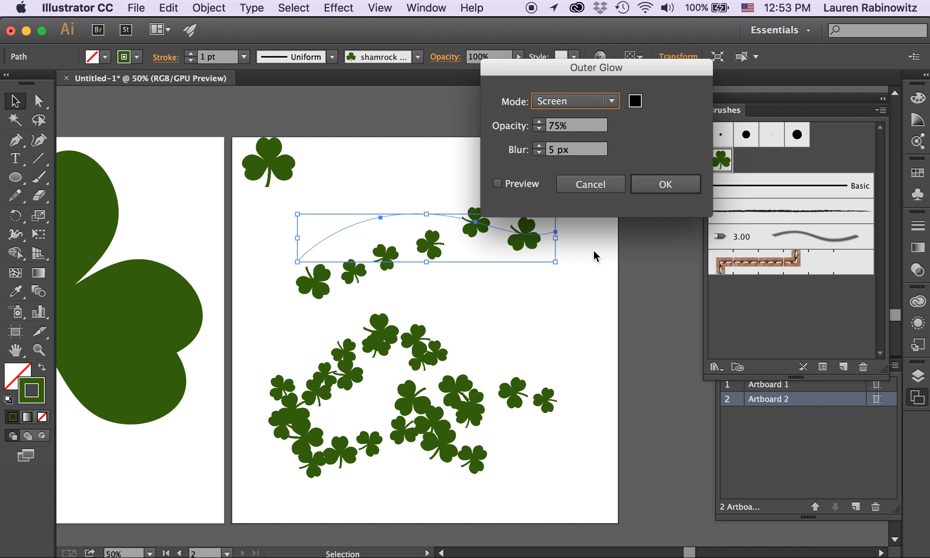
click(614, 105)
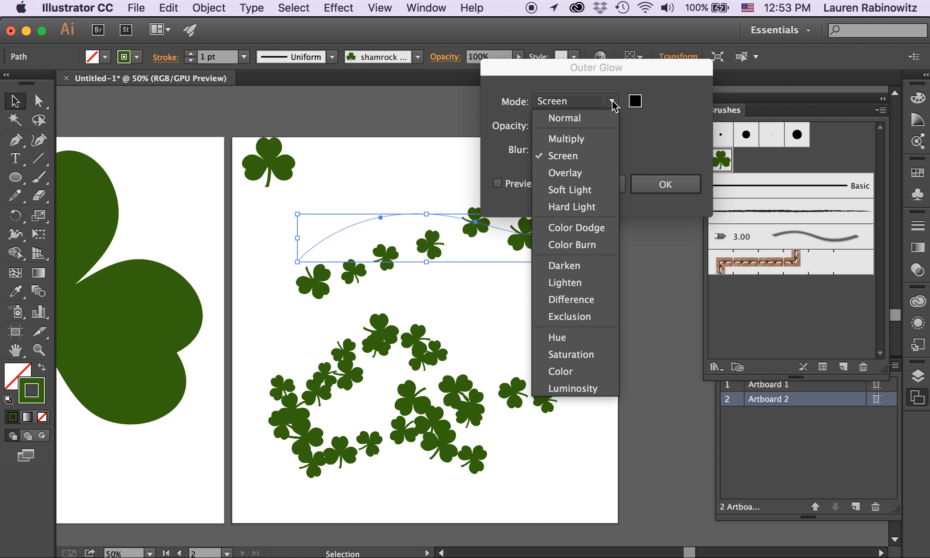
click(601, 115)
click(498, 183)
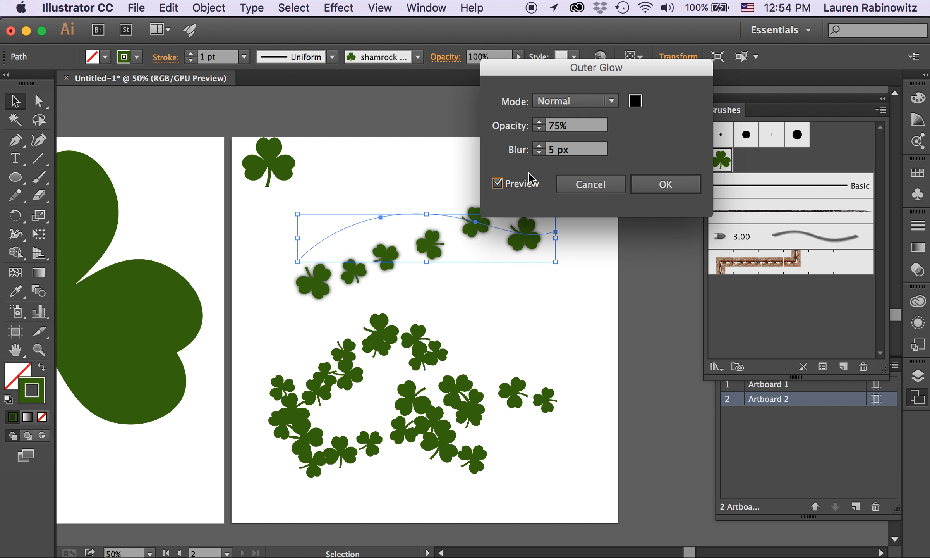
Set the outer glow's color to yellow FFFF00 and apply the effect.
click(635, 102)
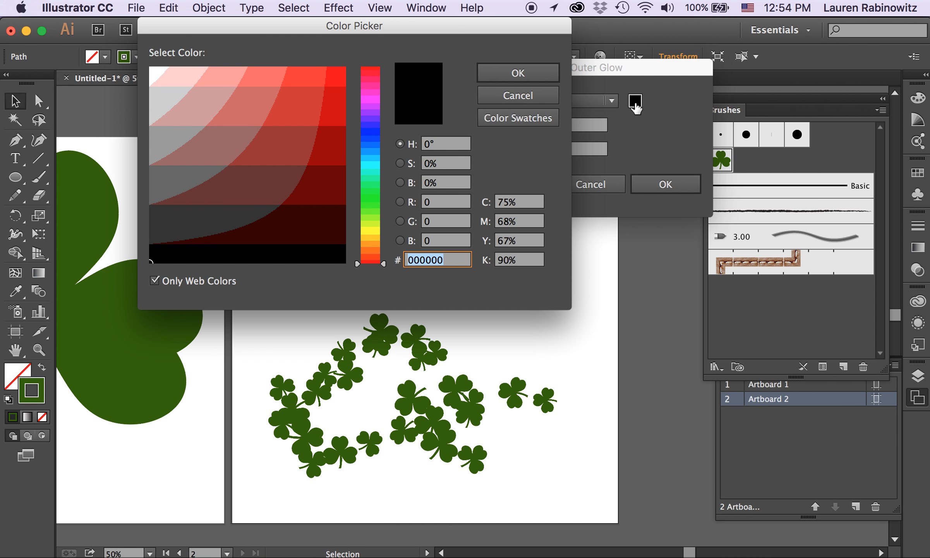
click(372, 229)
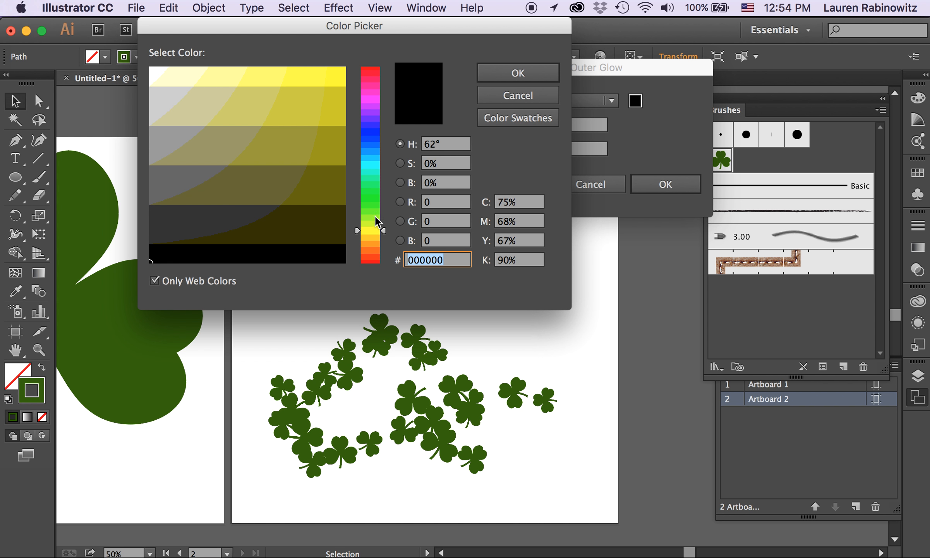
click(345, 68)
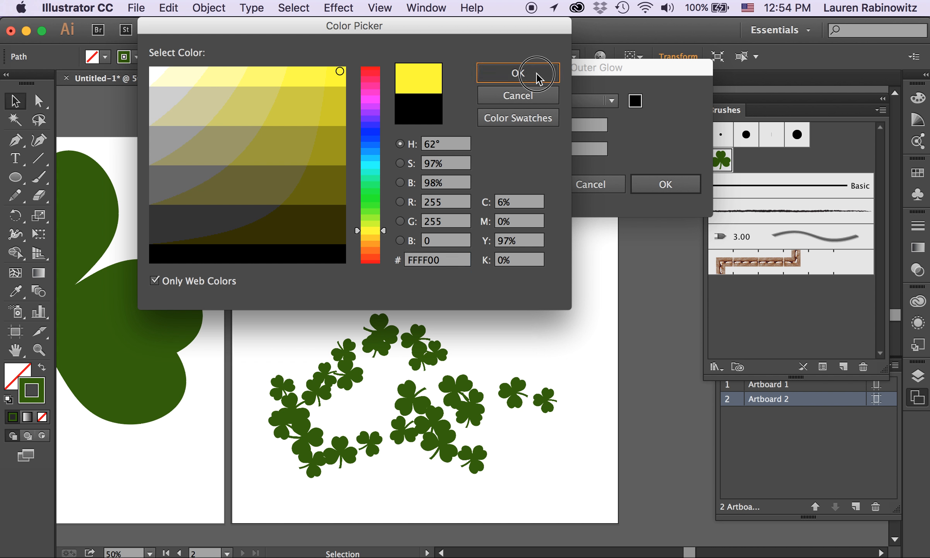
click(536, 74)
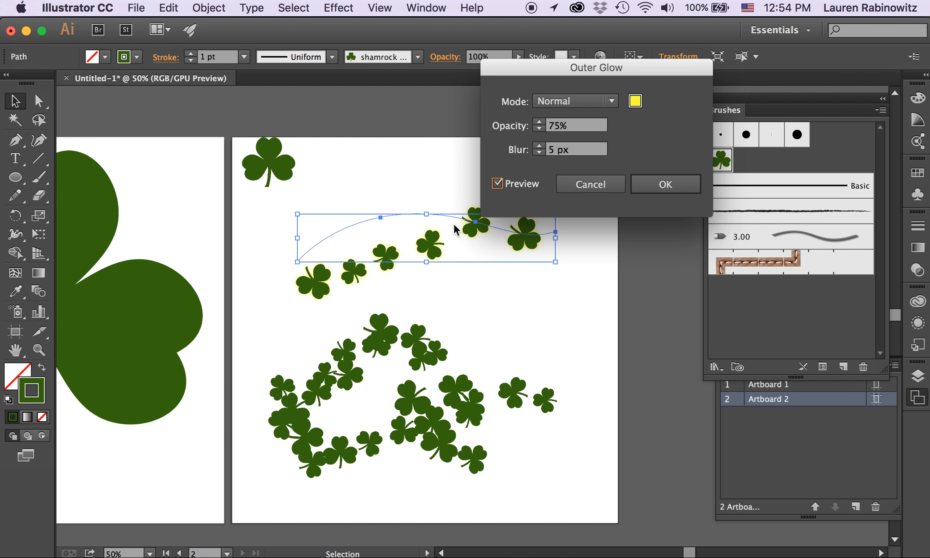
click(660, 185)
Move the glowing stroke partly past the artboard's right edge and place a copy of it directly above.
drag(523, 233, 650, 255)
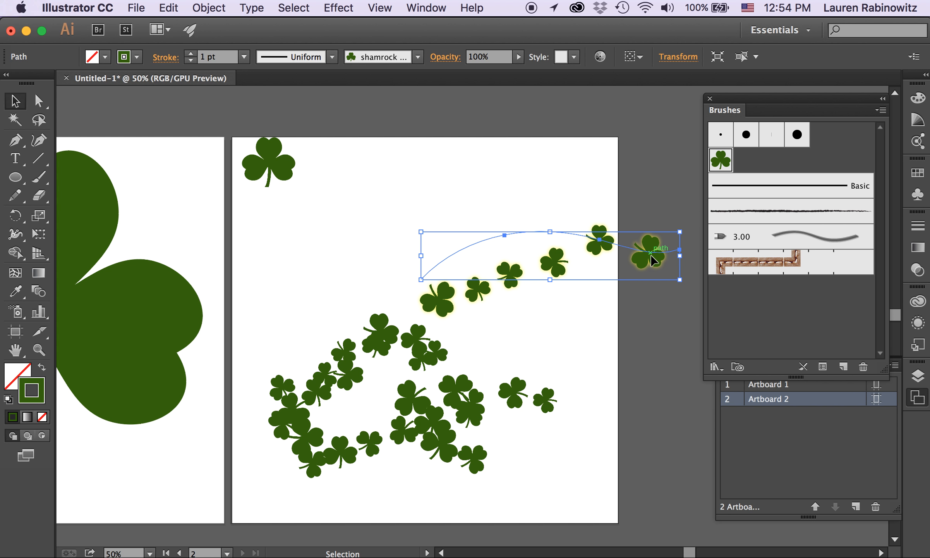
mouse_move(651, 256)
mouse_down()
mouse_move(648, 167)
mouse_move(648, 178)
mouse_up()
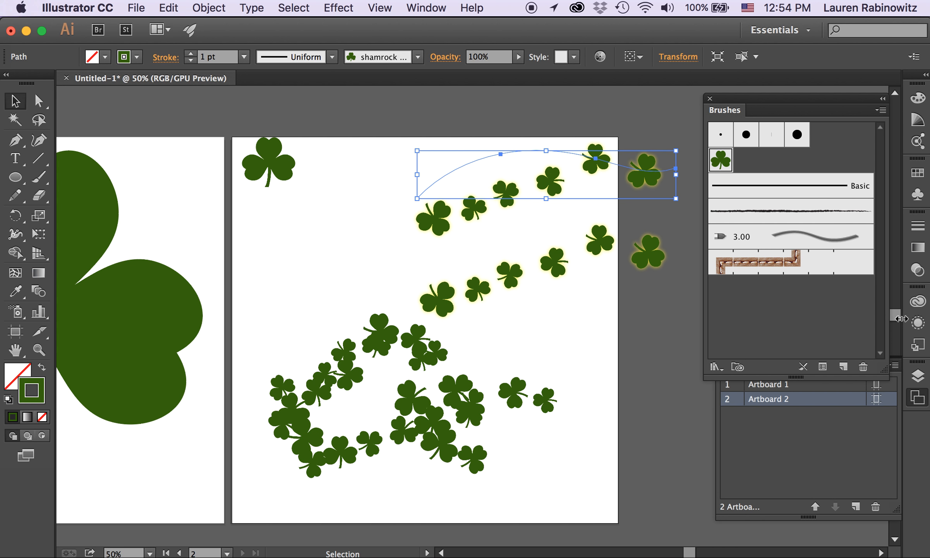
Show and enlarge the Appearance panel, and delete the Outer Glow effect from the copied stroke.
click(917, 325)
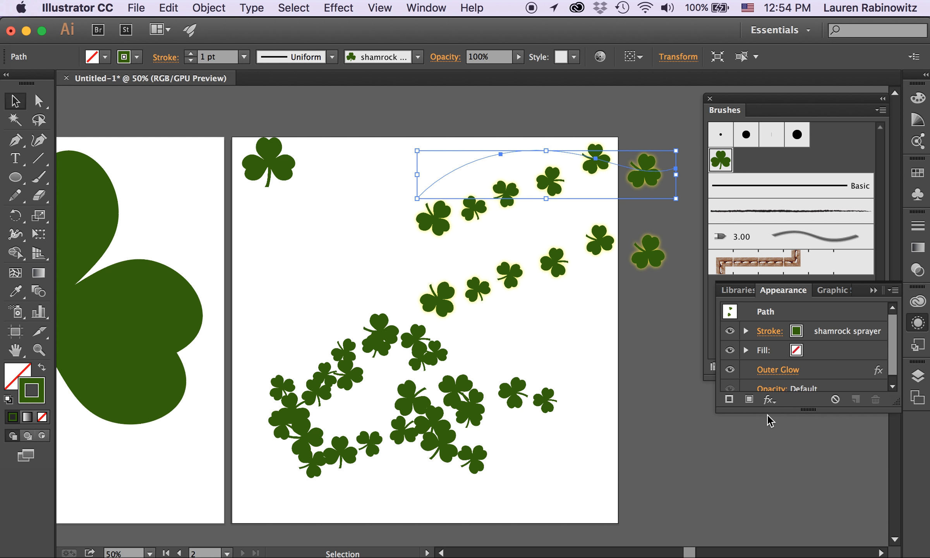
drag(806, 409, 804, 465)
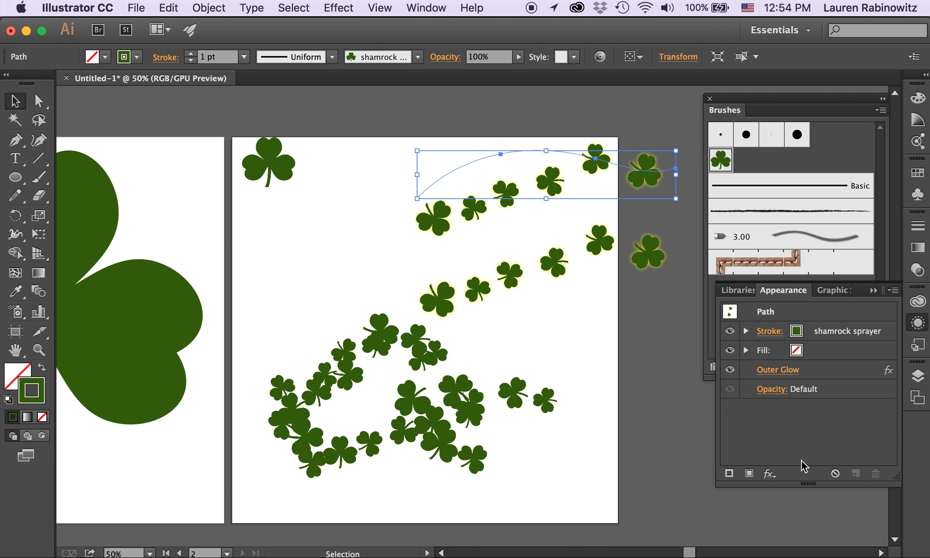
click(831, 372)
click(850, 368)
drag(850, 372, 876, 477)
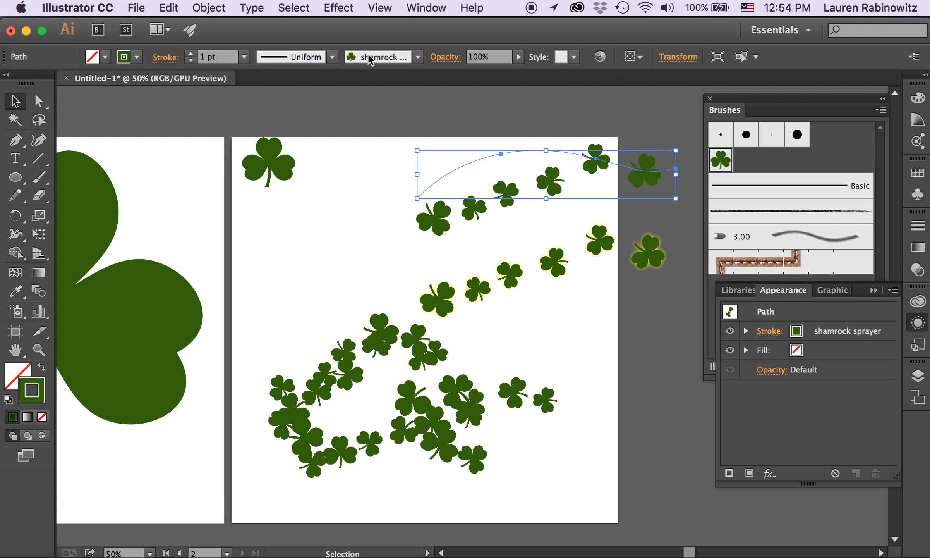
Start an Inner Glow effect on the copied stroke with the preview on, keeping the dialog clear of the artwork.
click(338, 8)
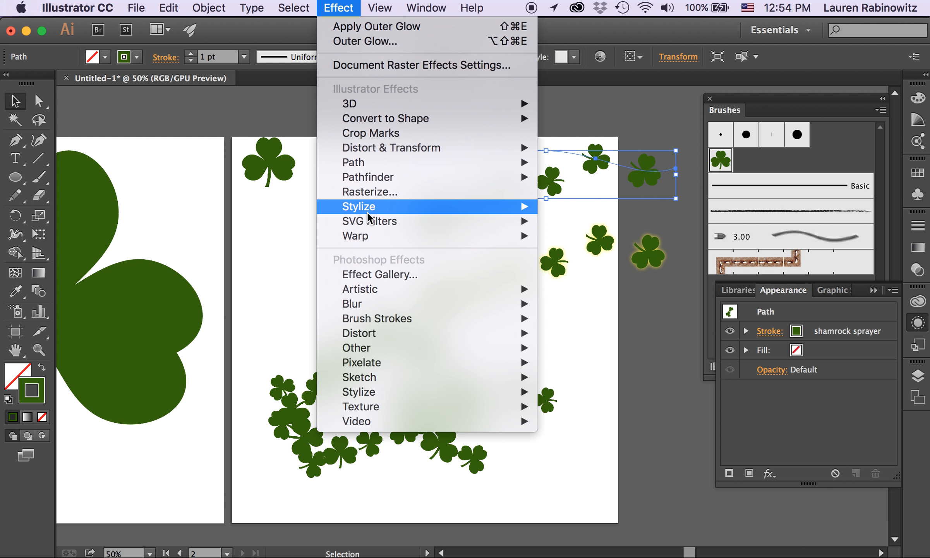
mouse_move(368, 214)
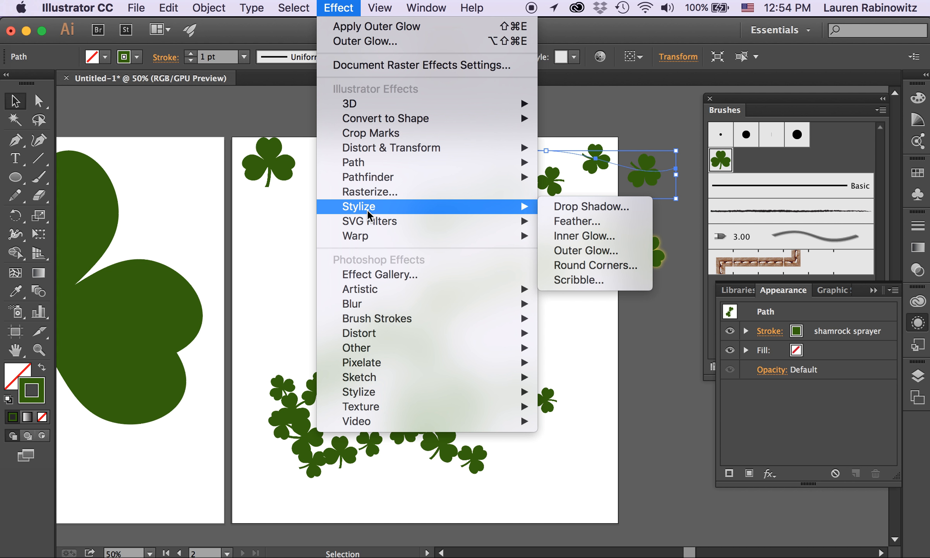
click(597, 244)
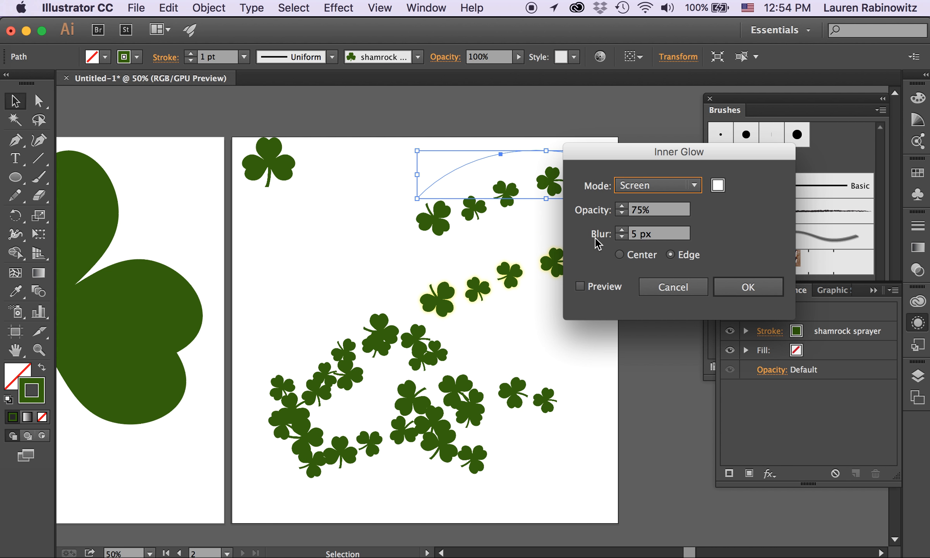
drag(711, 151, 782, 125)
click(653, 263)
Set the inner glow's color to light green 99CC33.
click(789, 164)
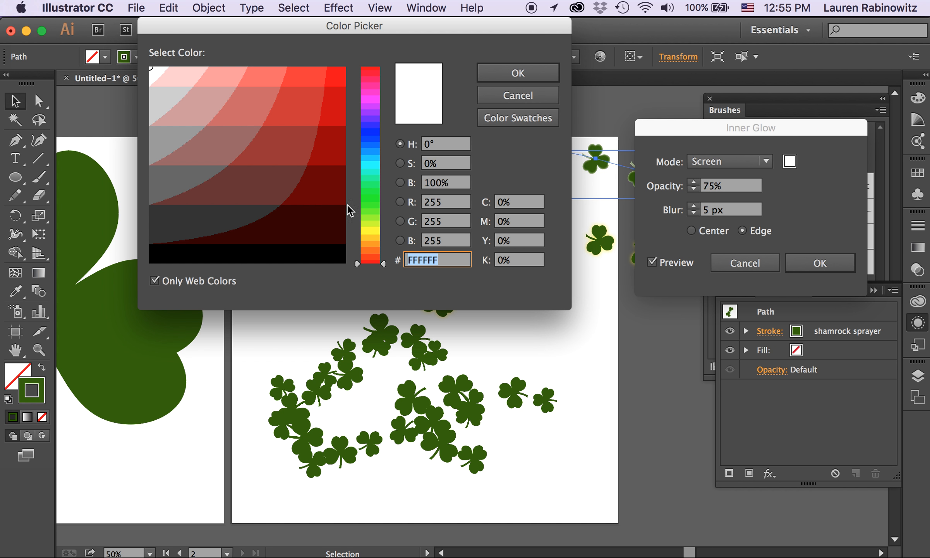
click(372, 210)
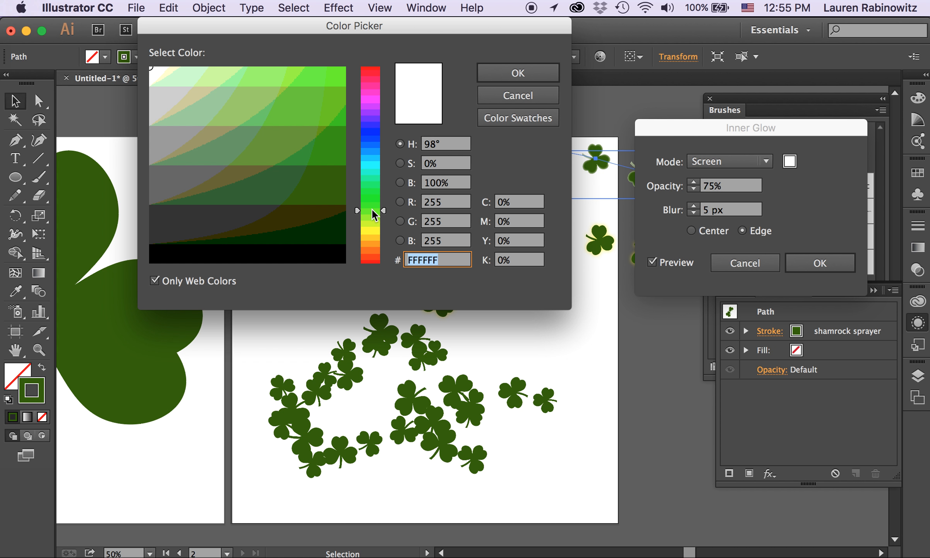
click(370, 226)
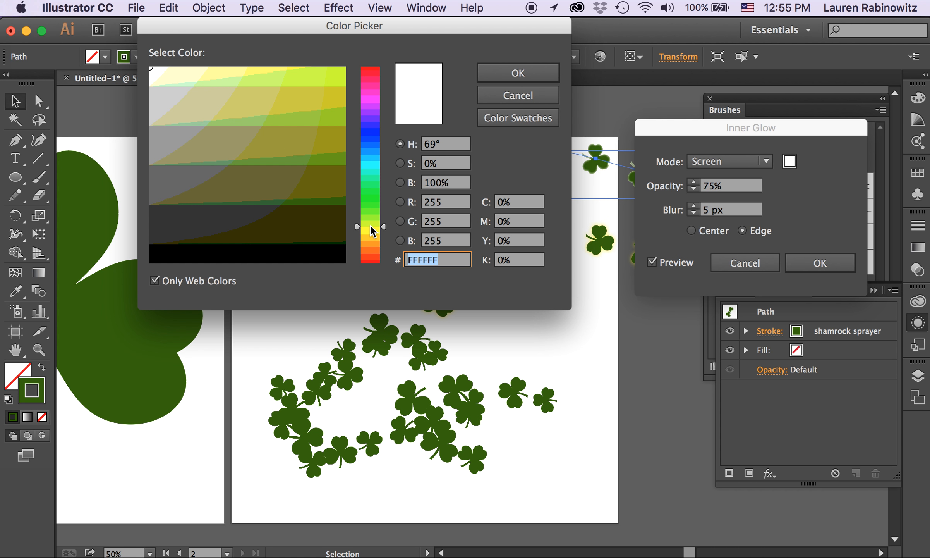
click(372, 199)
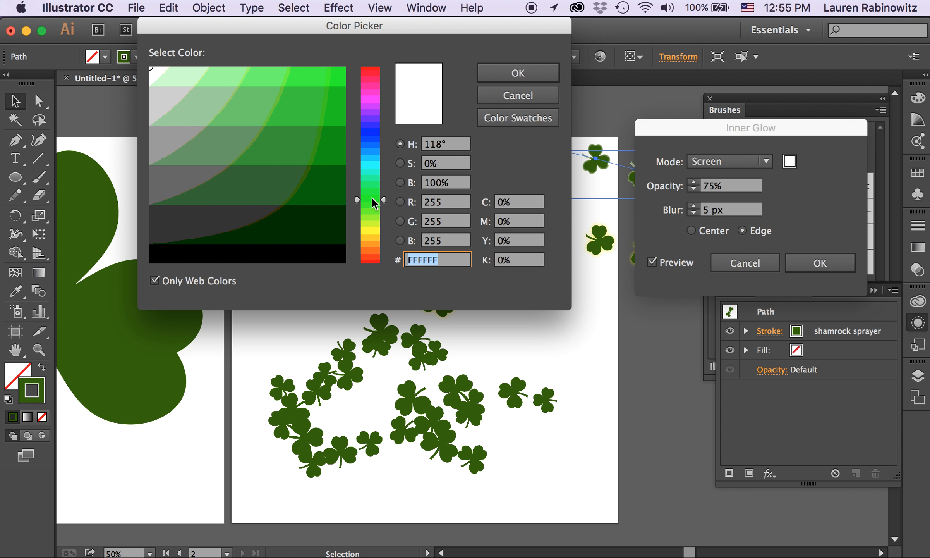
drag(372, 197, 370, 219)
drag(342, 126, 321, 106)
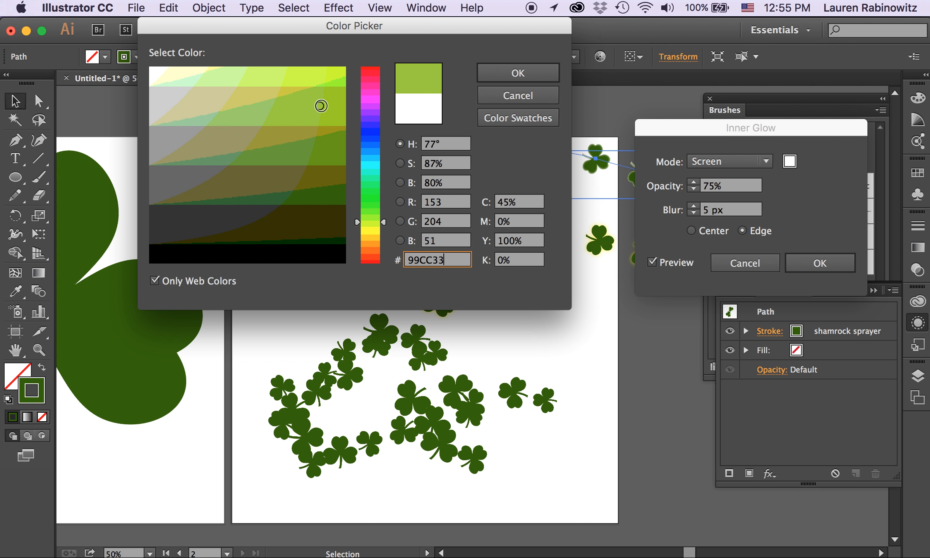
click(517, 75)
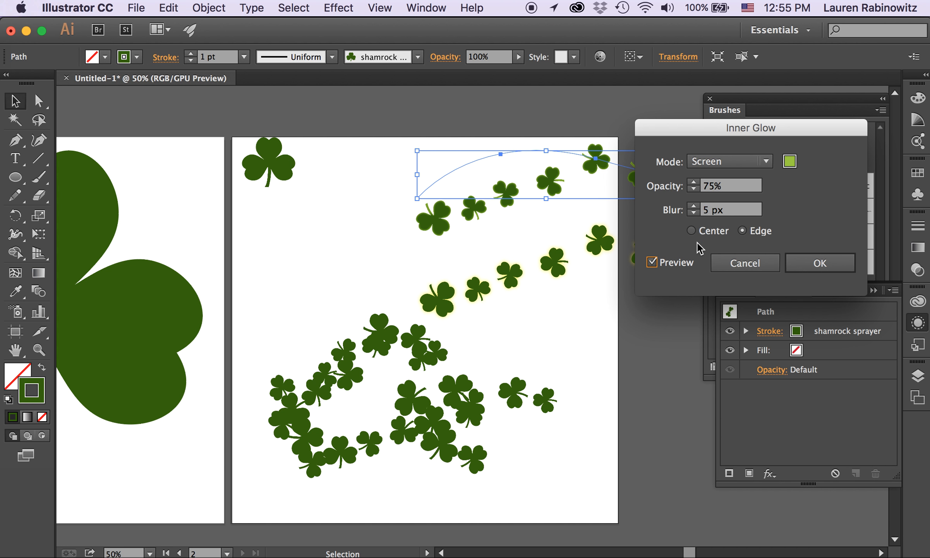
Set the inner glow's blur to 10 px and move the dialog clear of the shamrock stroke's end.
click(694, 206)
click(695, 206)
click(696, 206)
click(696, 206)
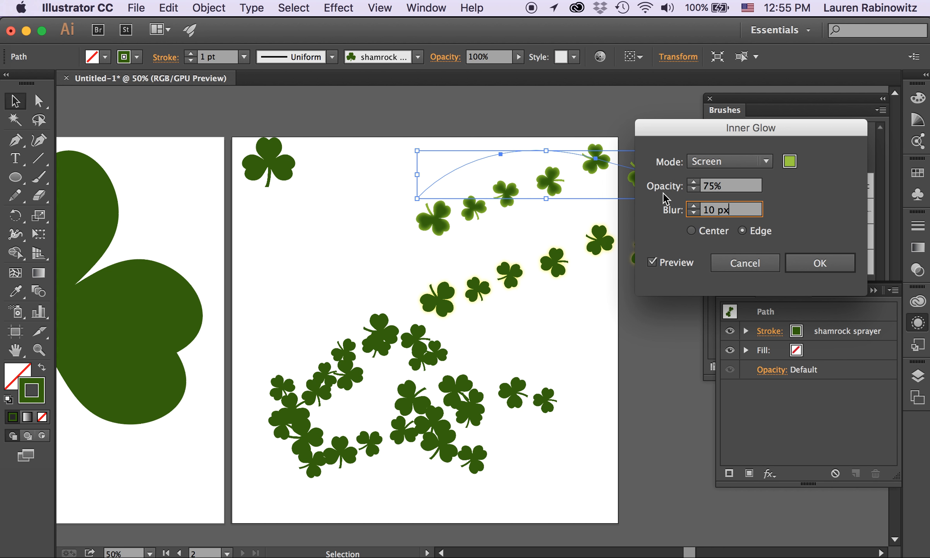
drag(679, 135, 752, 209)
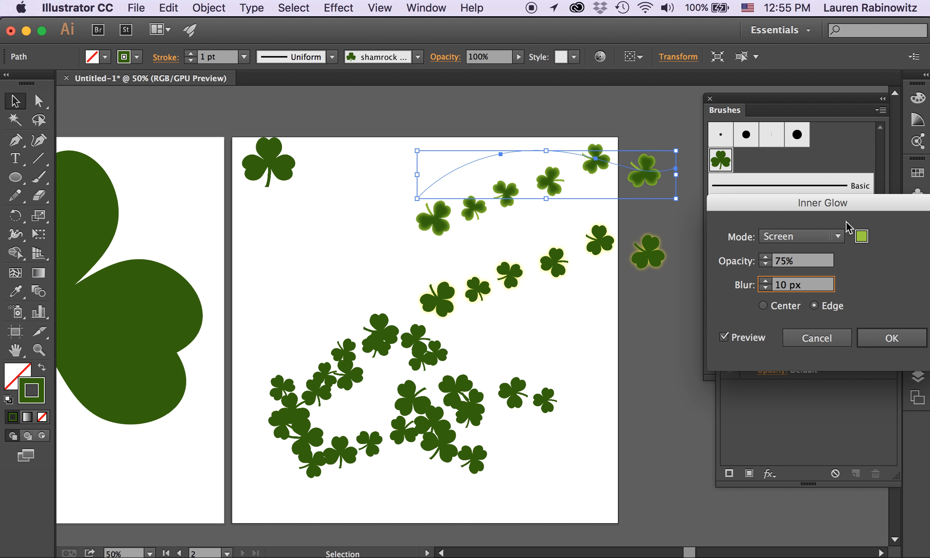
Try the Normal blending mode for the inner glow and return it to Screen.
click(835, 239)
click(833, 246)
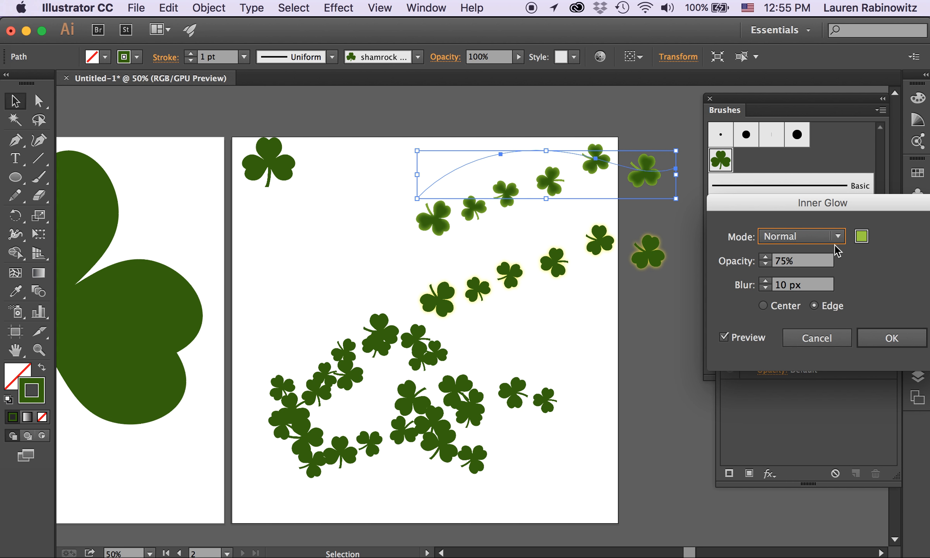
click(836, 237)
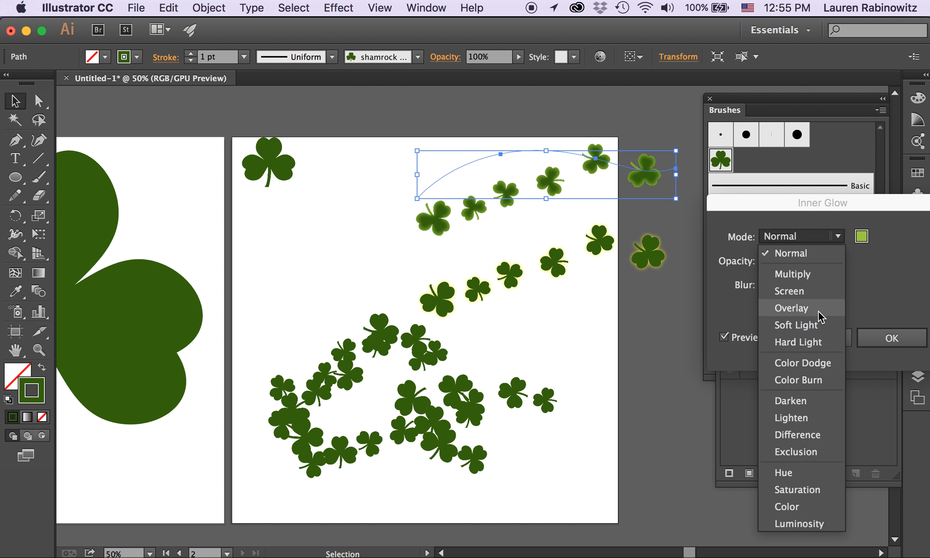
click(800, 292)
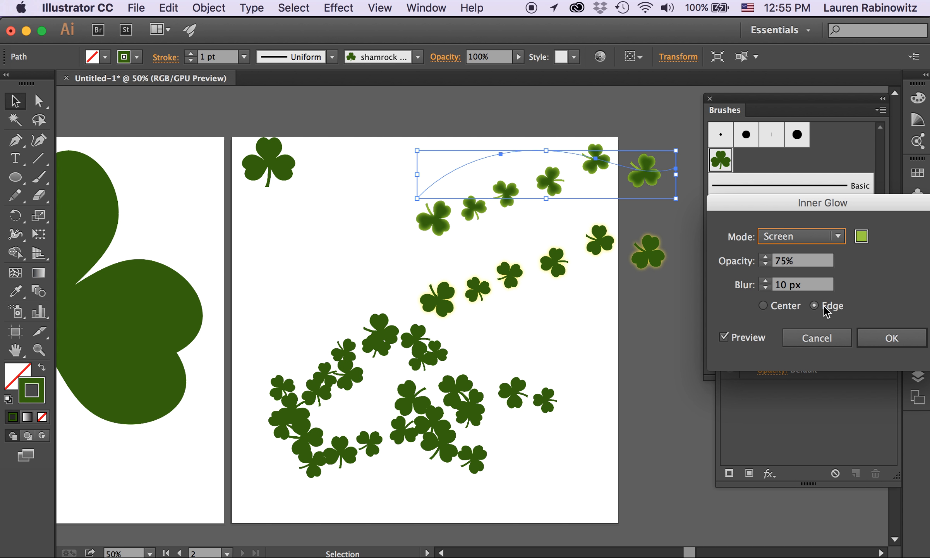
Make the inner glow radiate from the center and adjust its blur to 13 px.
click(763, 306)
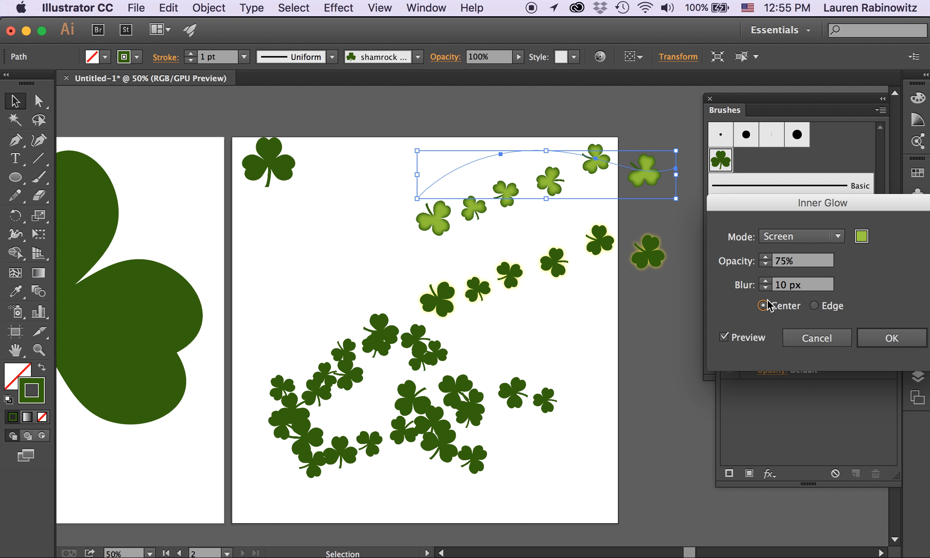
click(766, 287)
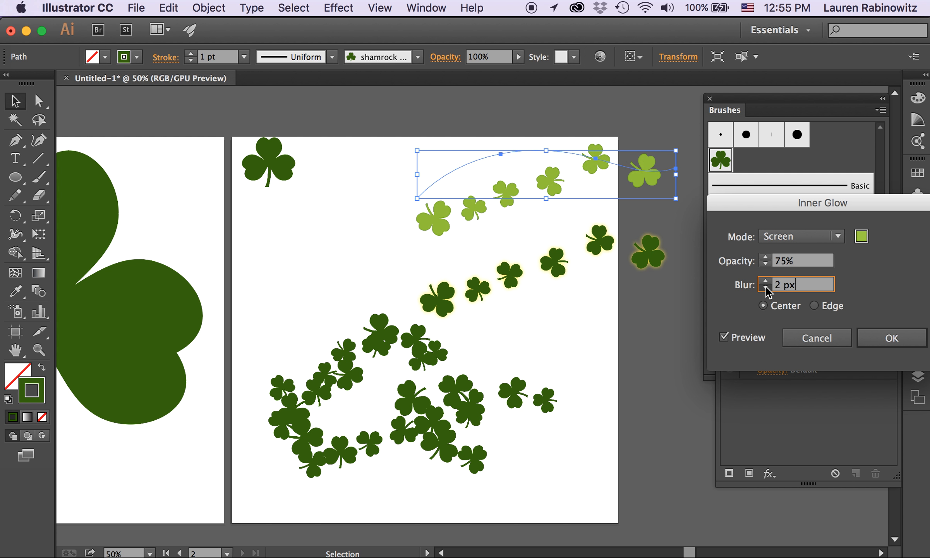
click(766, 280)
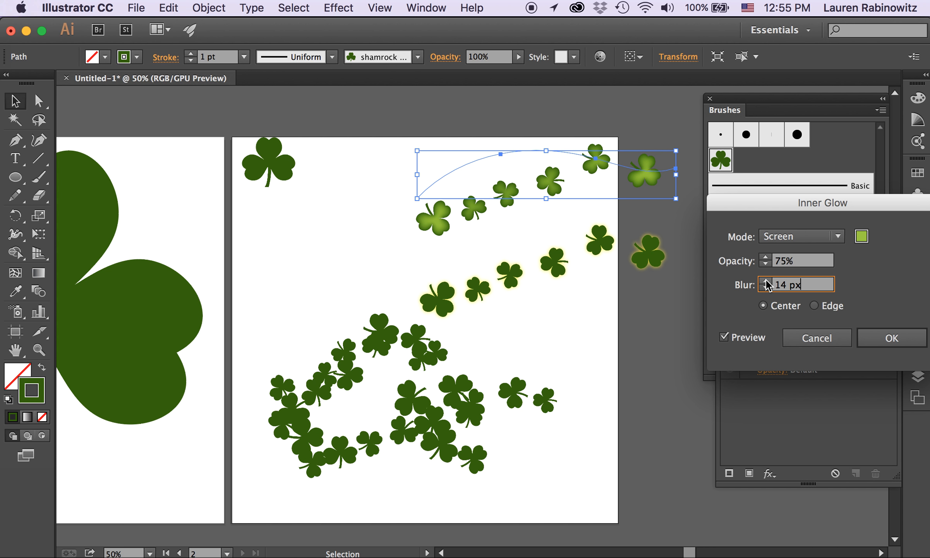
click(766, 288)
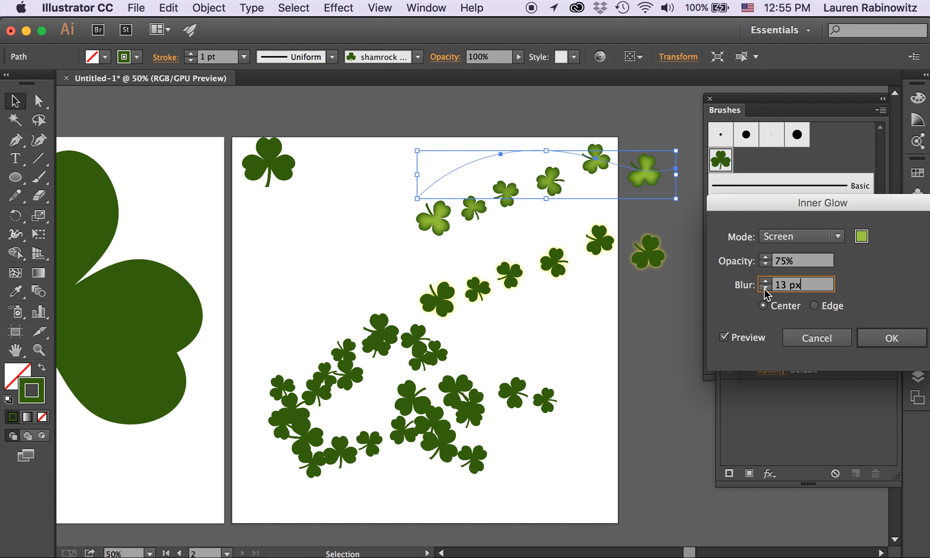